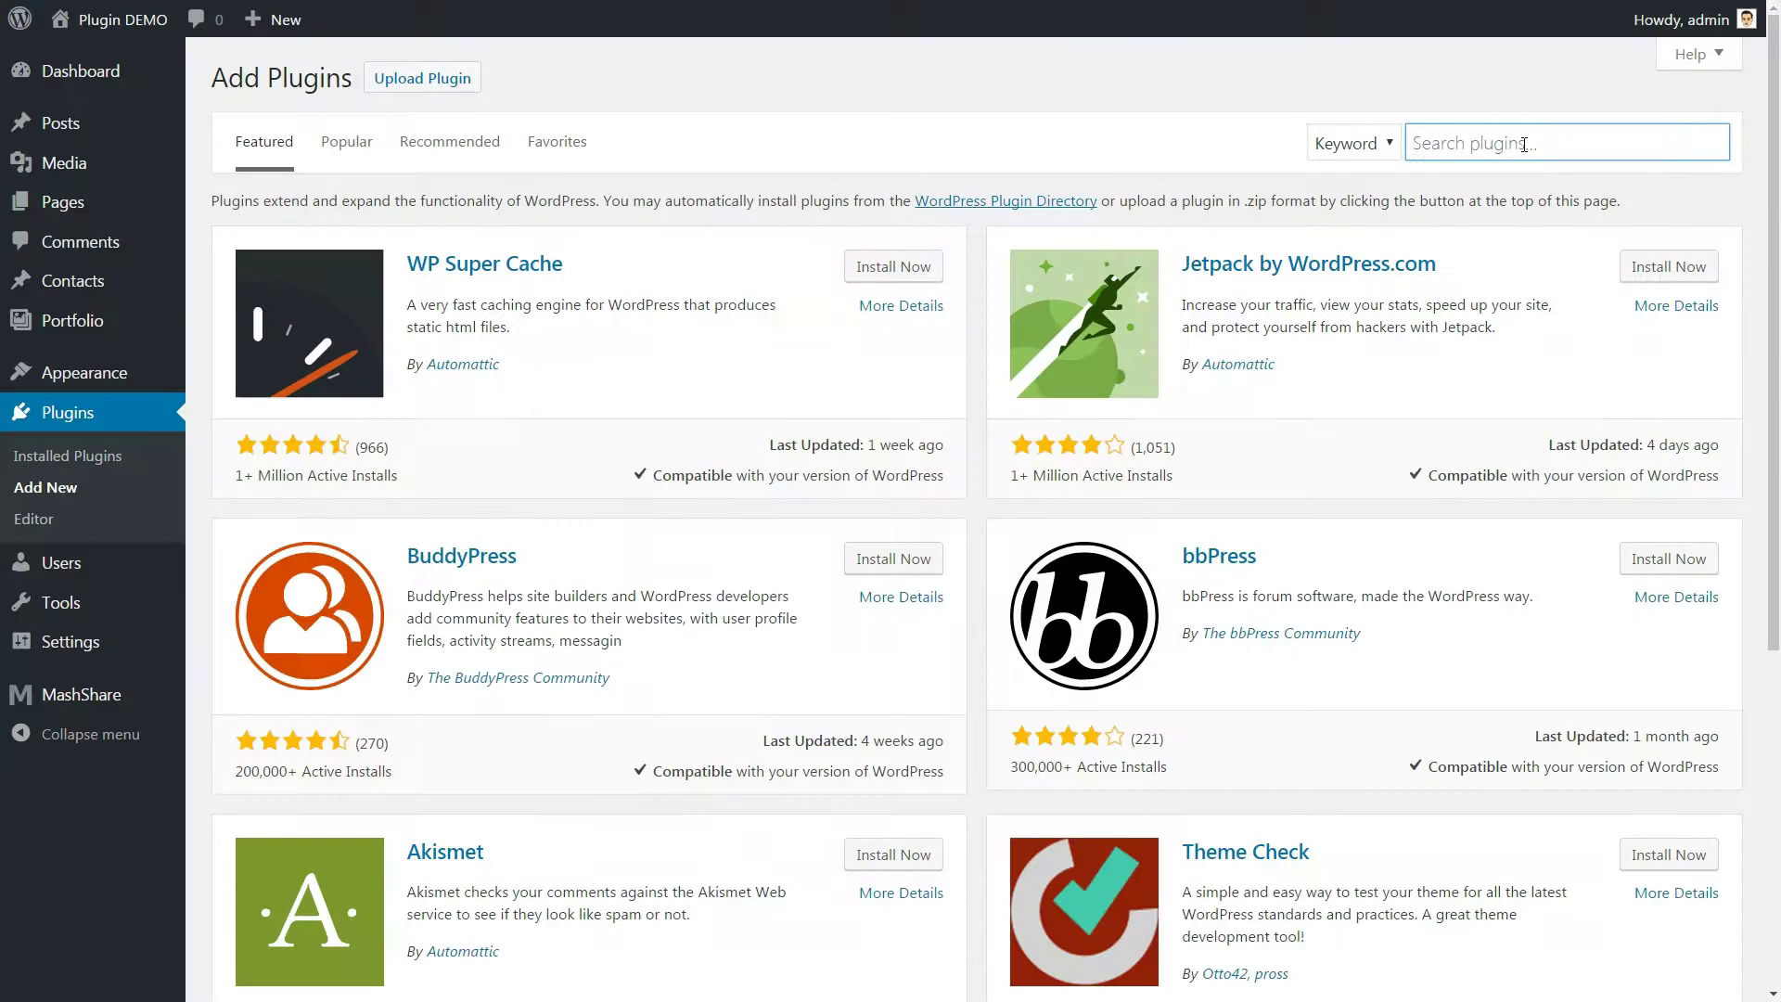
Search plugins for 'cookie' and install Cookie Notice by dFactory
type("cookie")
left_click(886, 263)
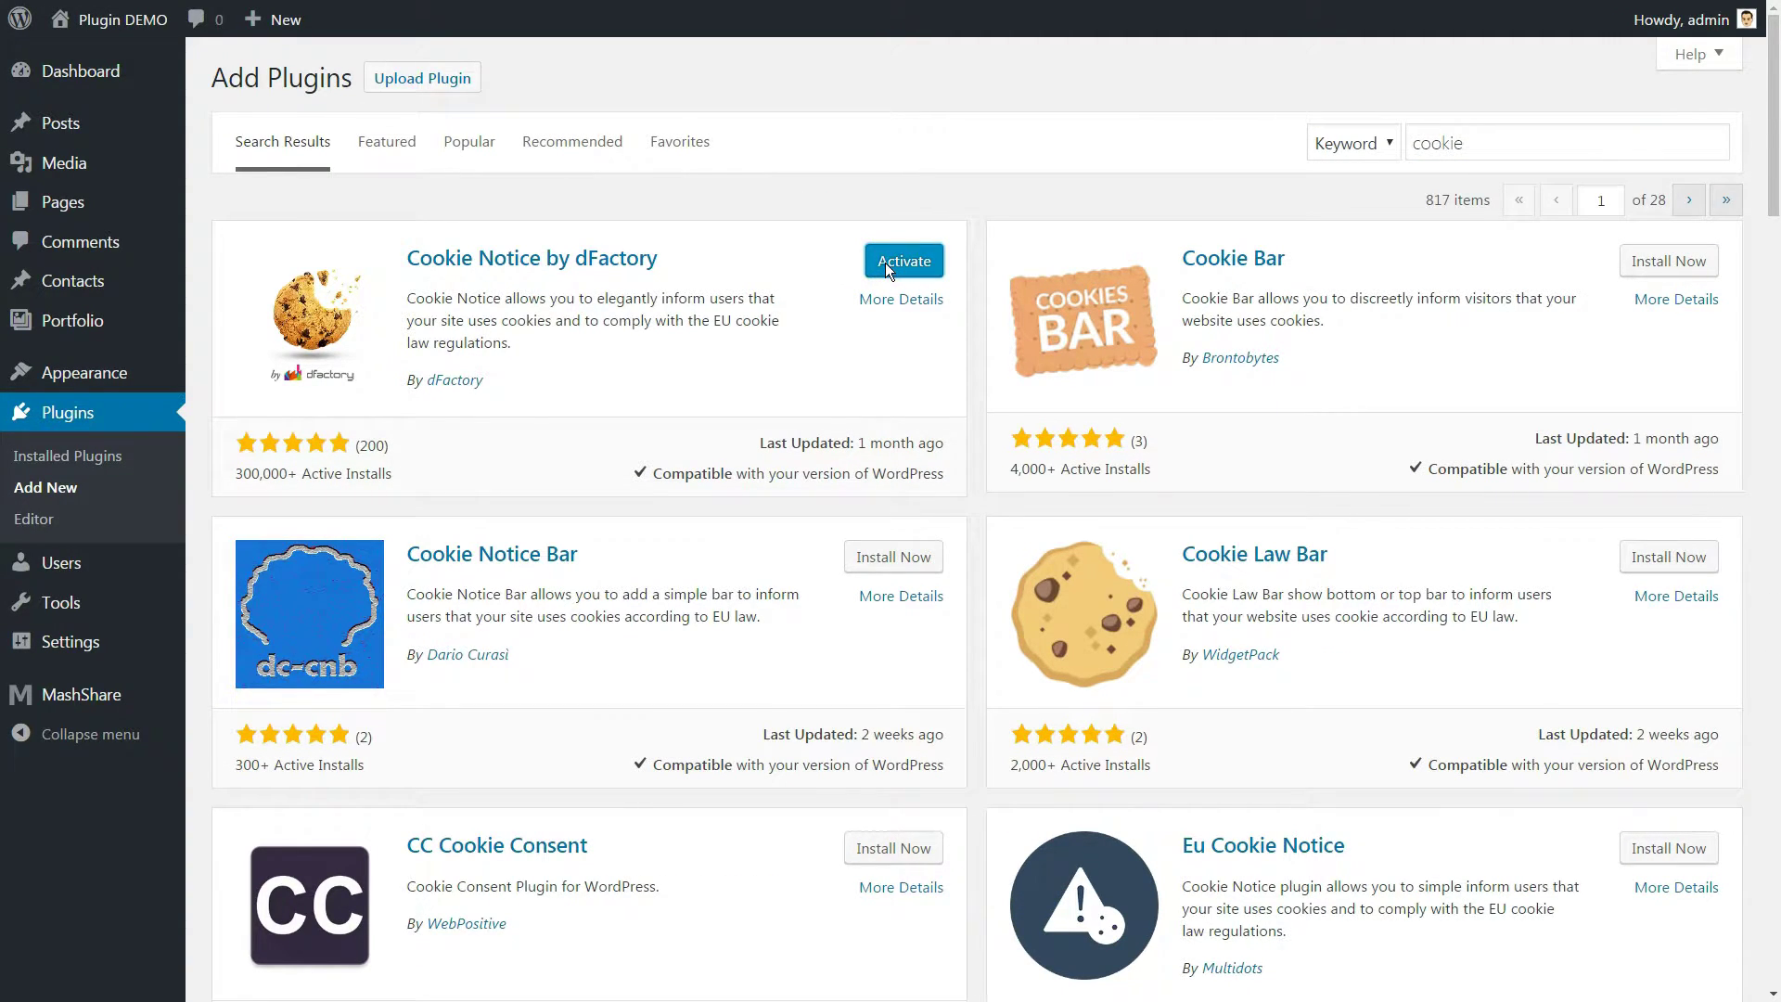
Activate Cookie Notice and open its settings page under Settings
left_click(885, 264)
mouse_move(126, 649)
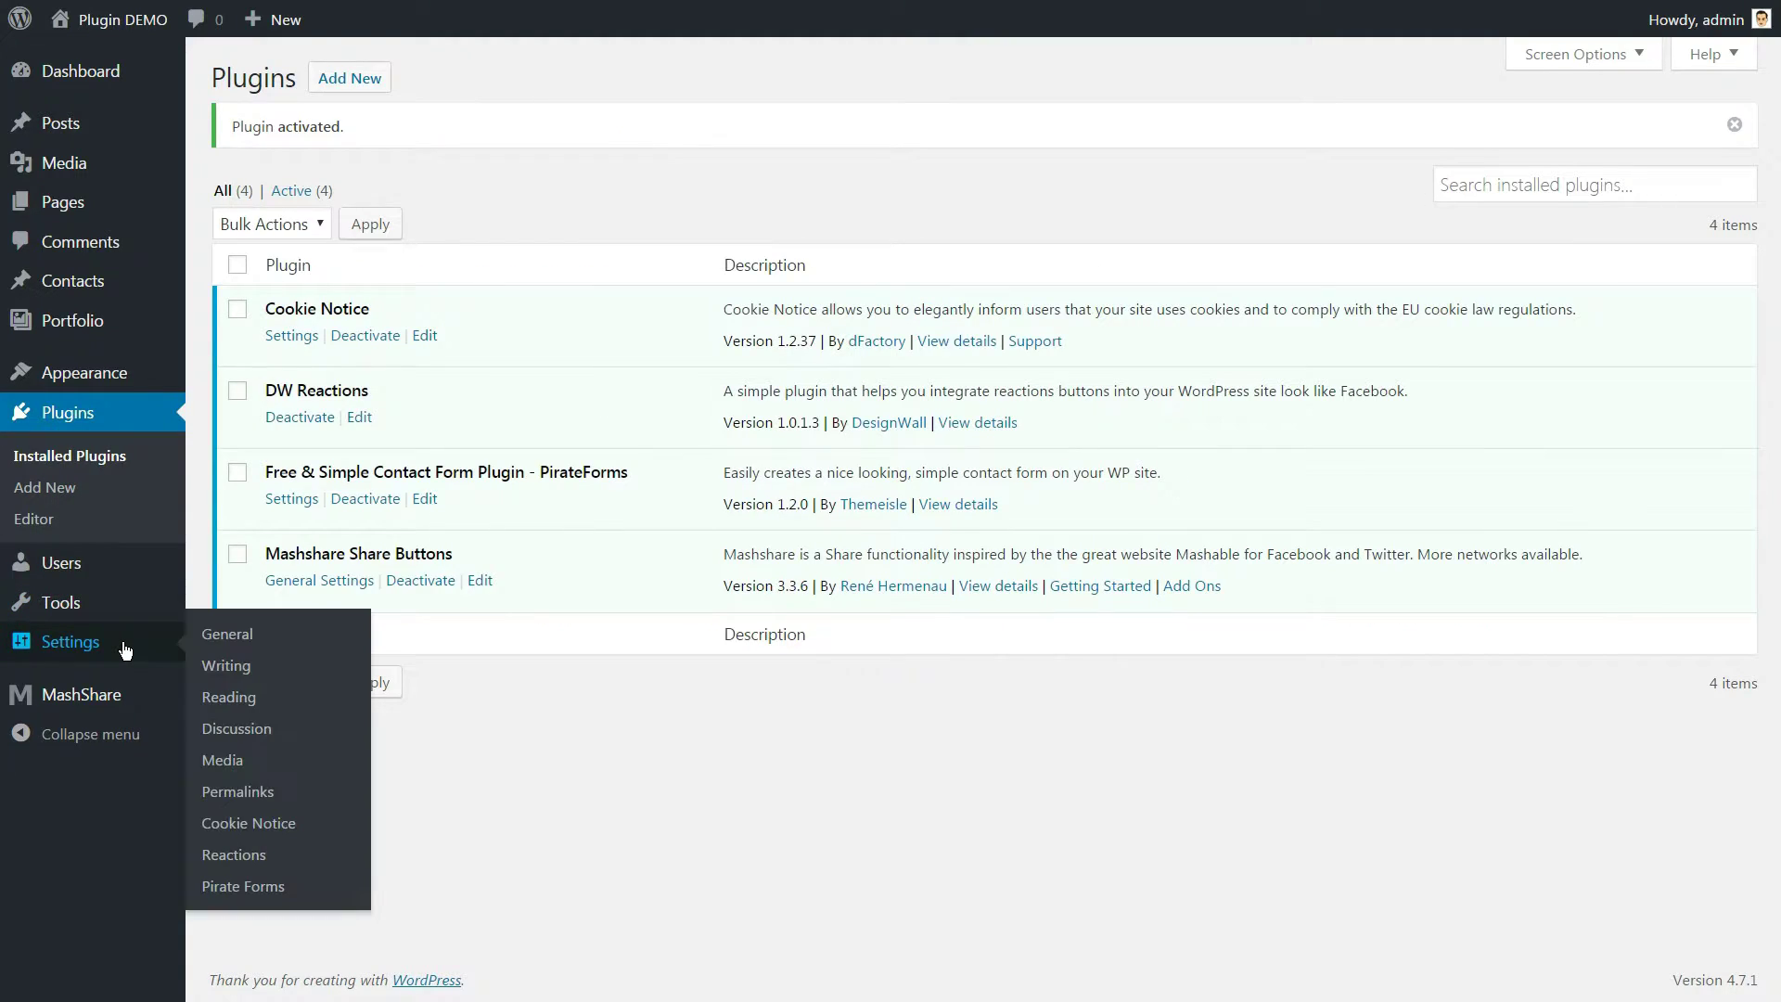
left_click(276, 825)
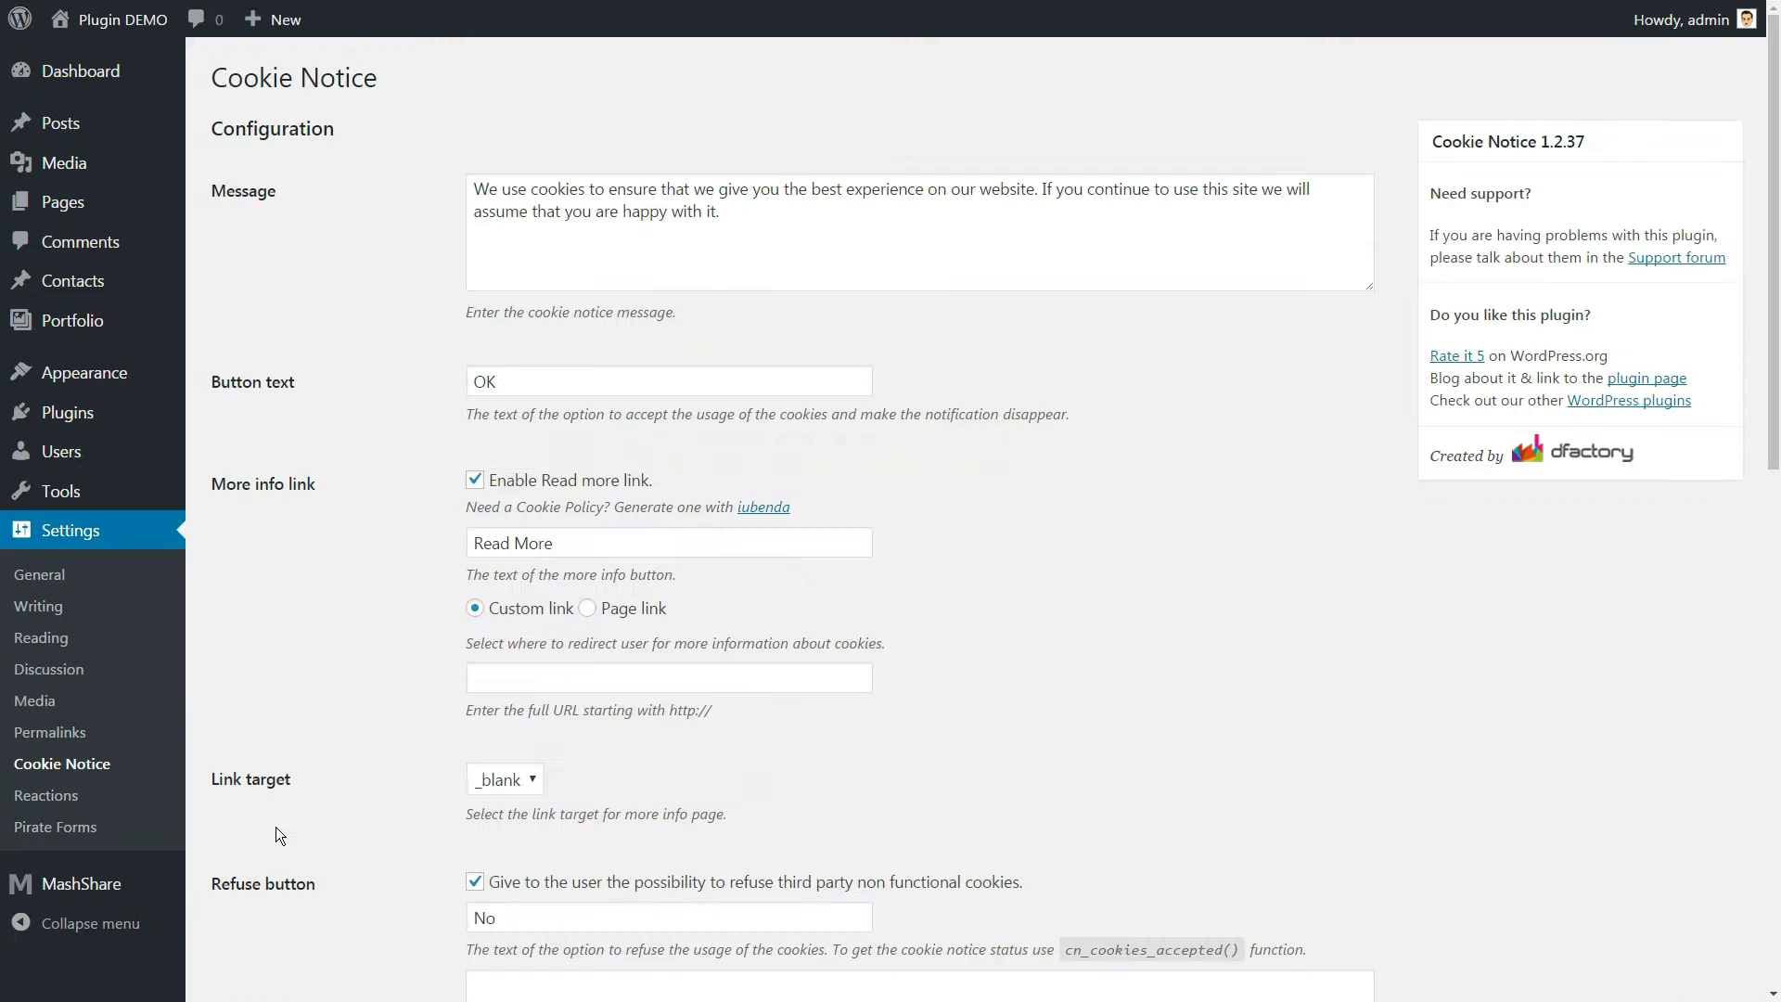
Review the default message and OK button text, keeping the Read more link enabled
left_click(738, 208)
key("ctrl+a")
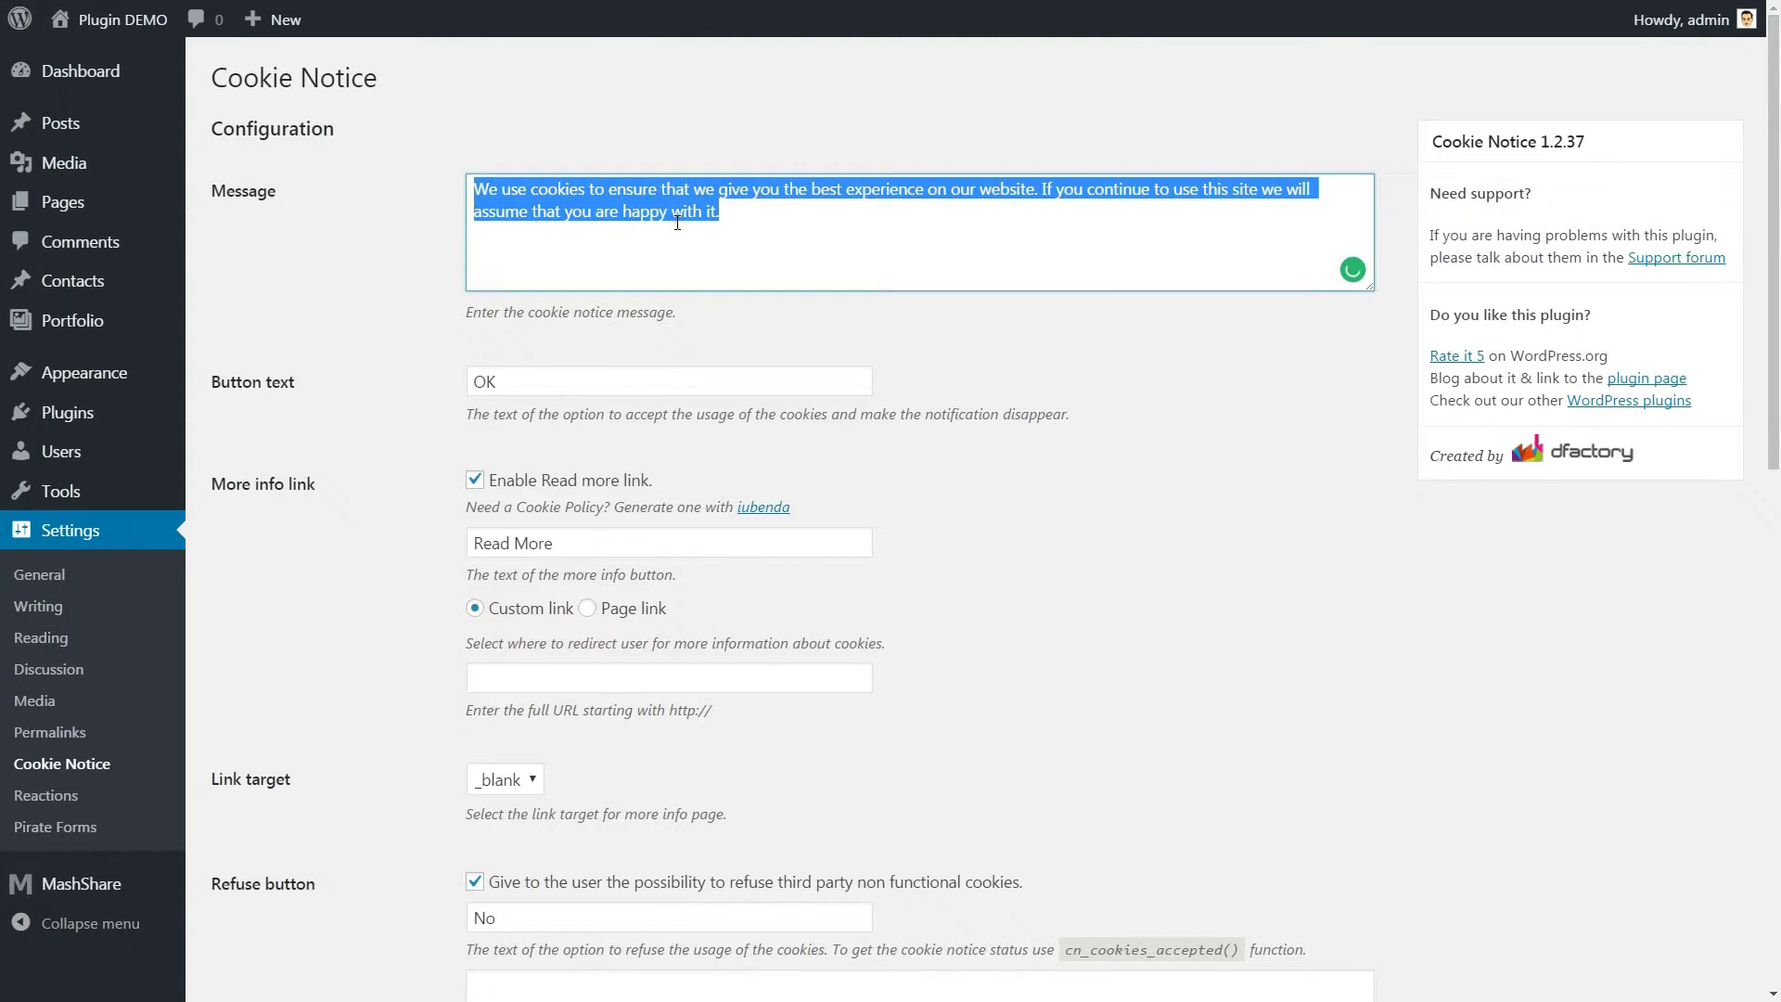
left_click(677, 223)
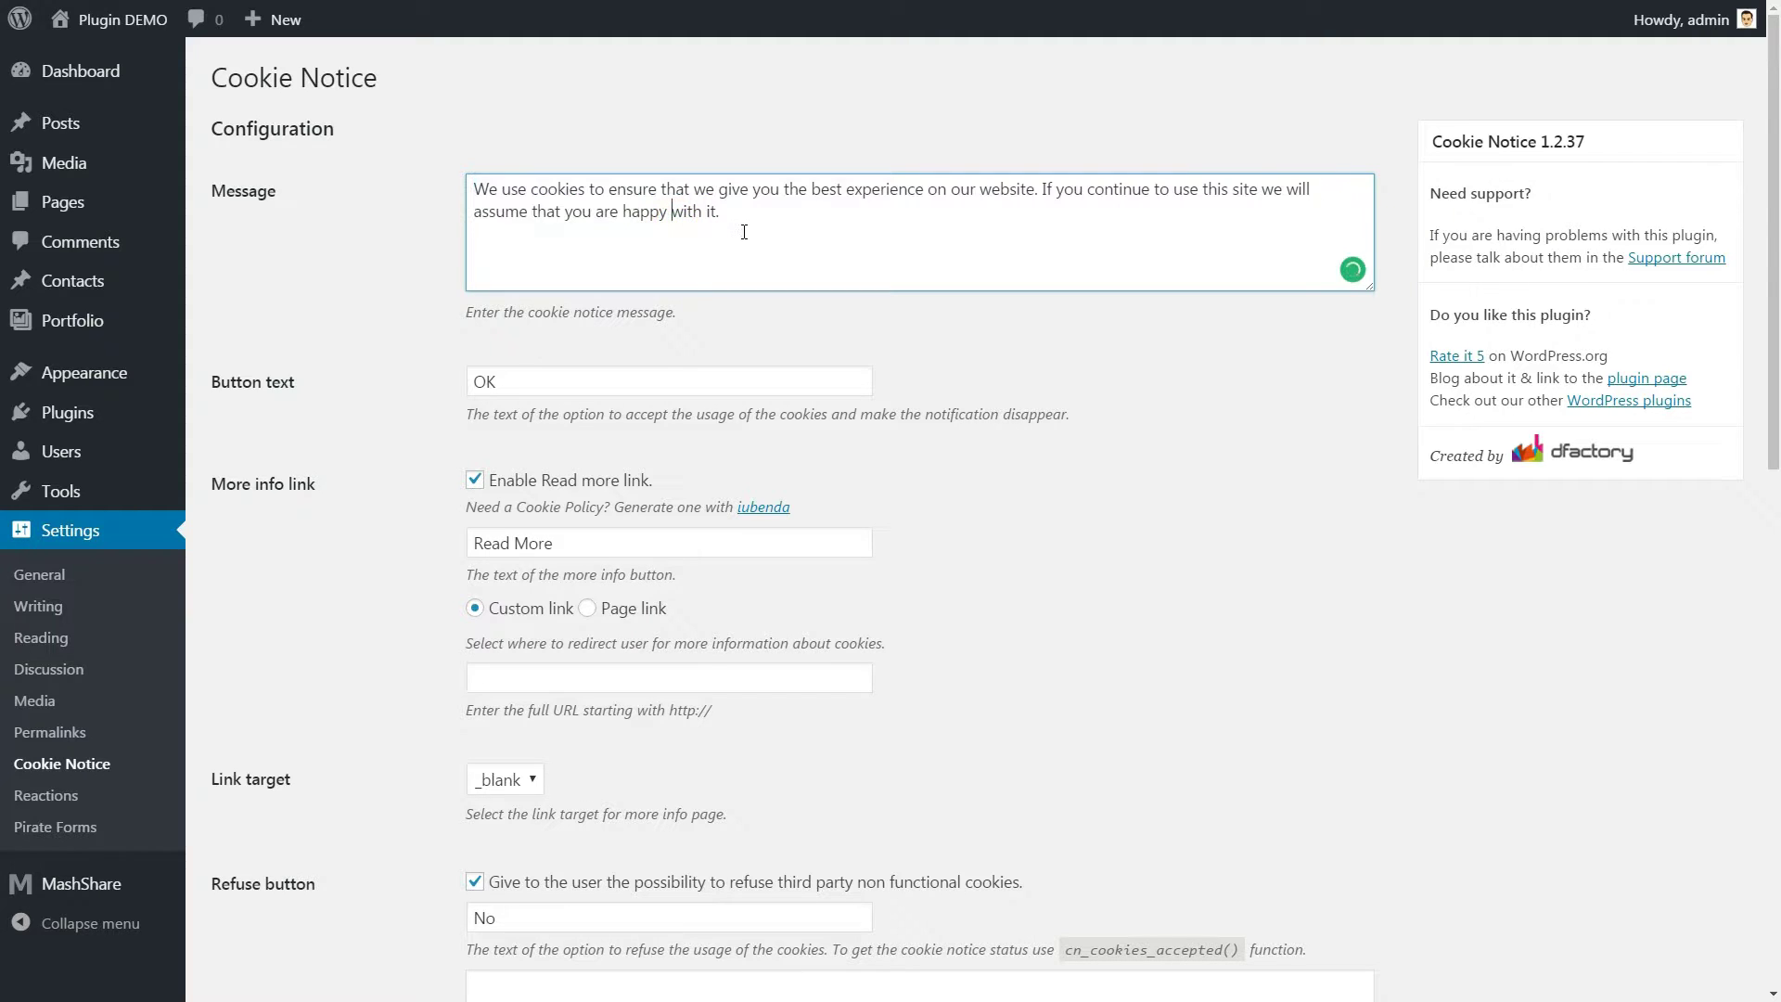
left_click(528, 394)
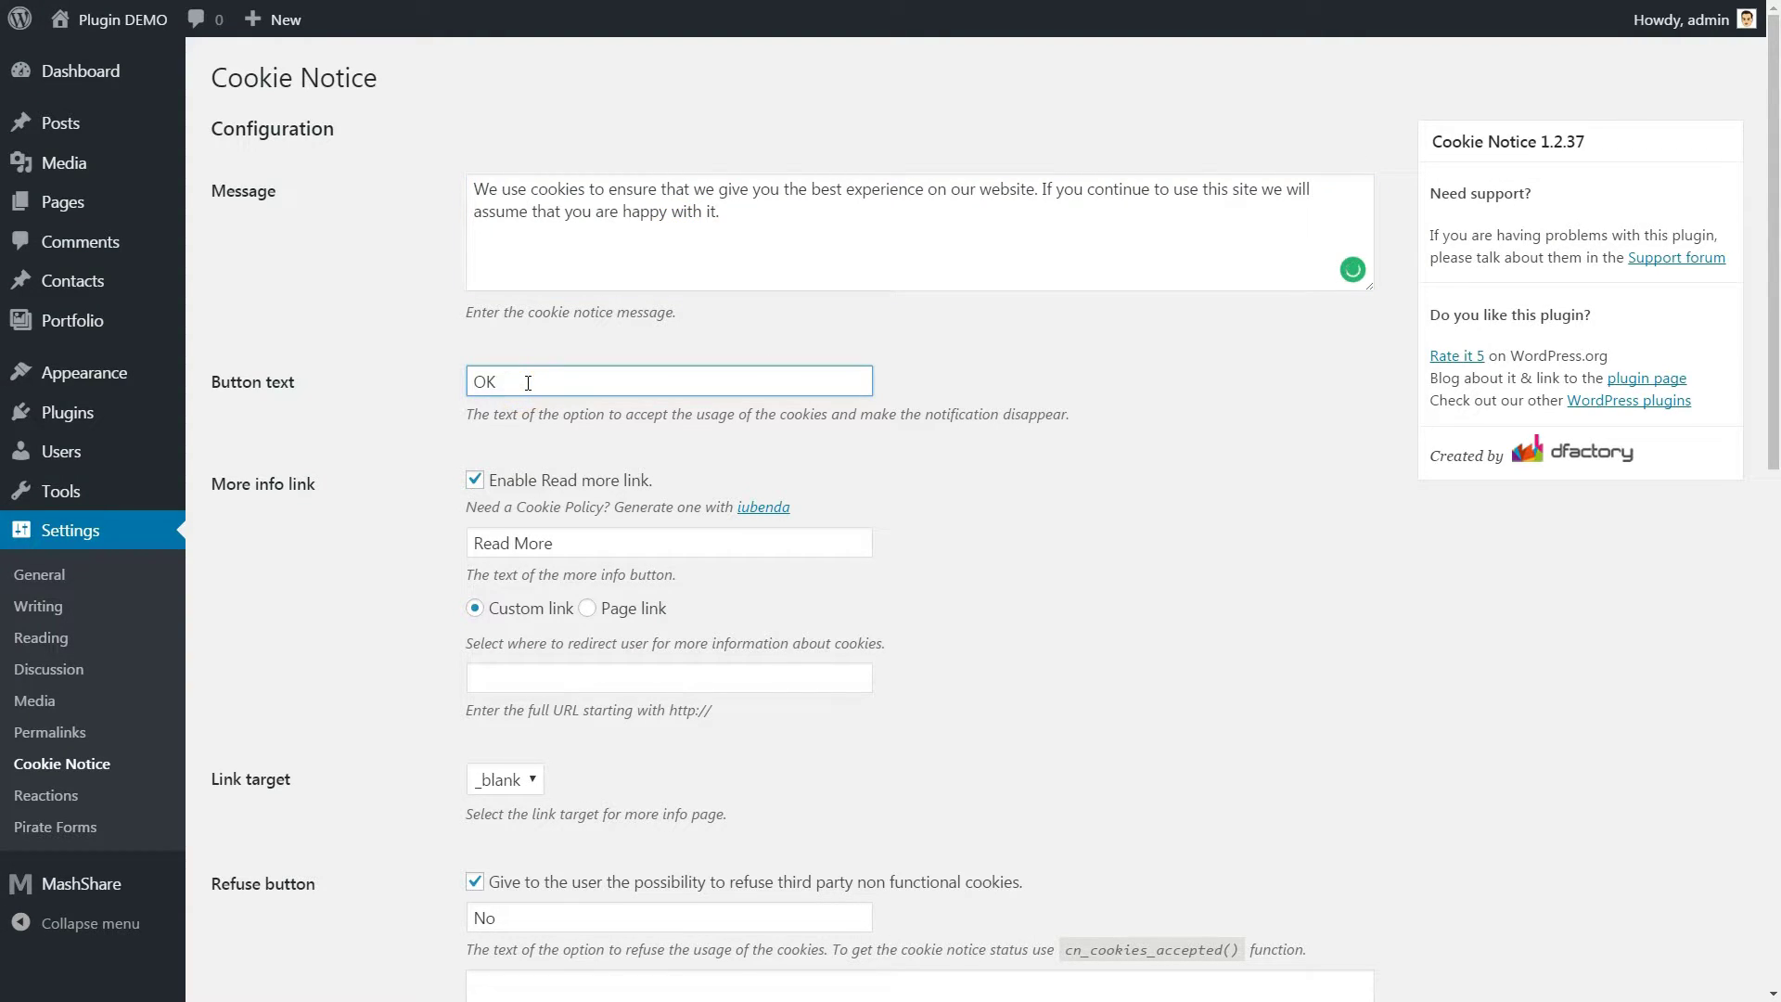
left_click_drag(519, 382, 466, 385)
left_click(526, 381)
left_click(475, 480)
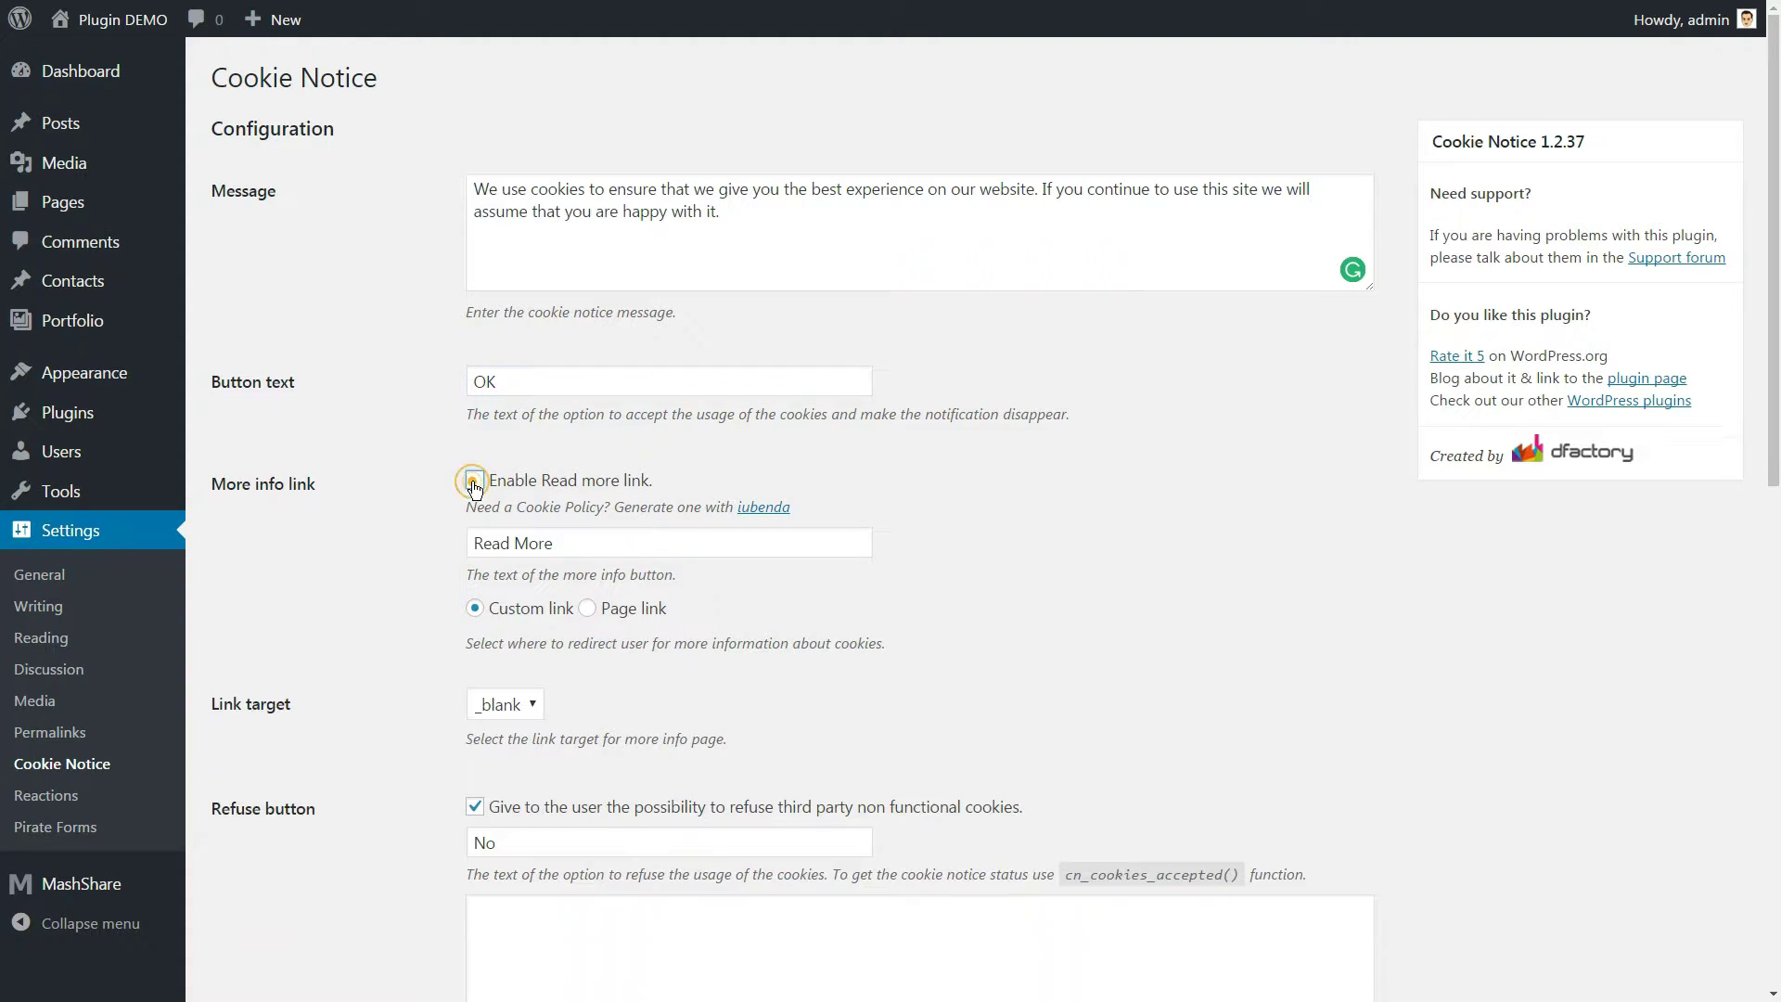
left_click(475, 480)
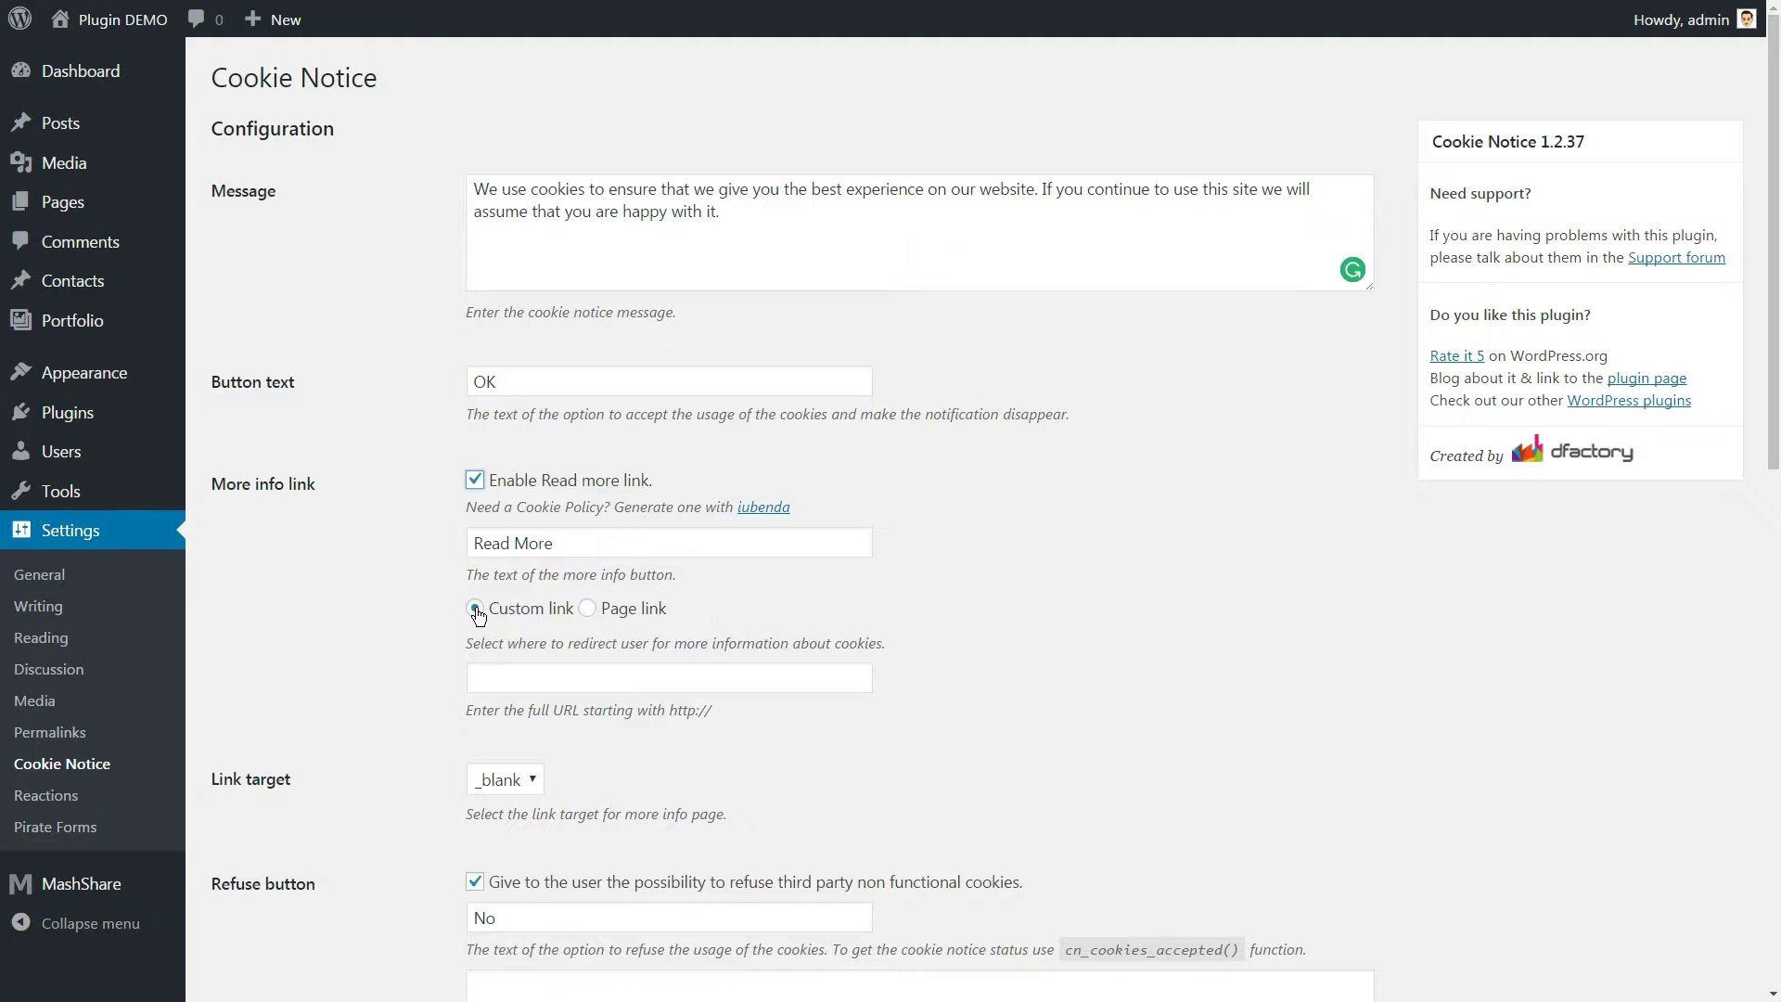
Keep the more-info link as custom and set its link target to _self
left_click(588, 610)
left_click(529, 609)
left_click(525, 677)
scroll(525, 504, "down", 3)
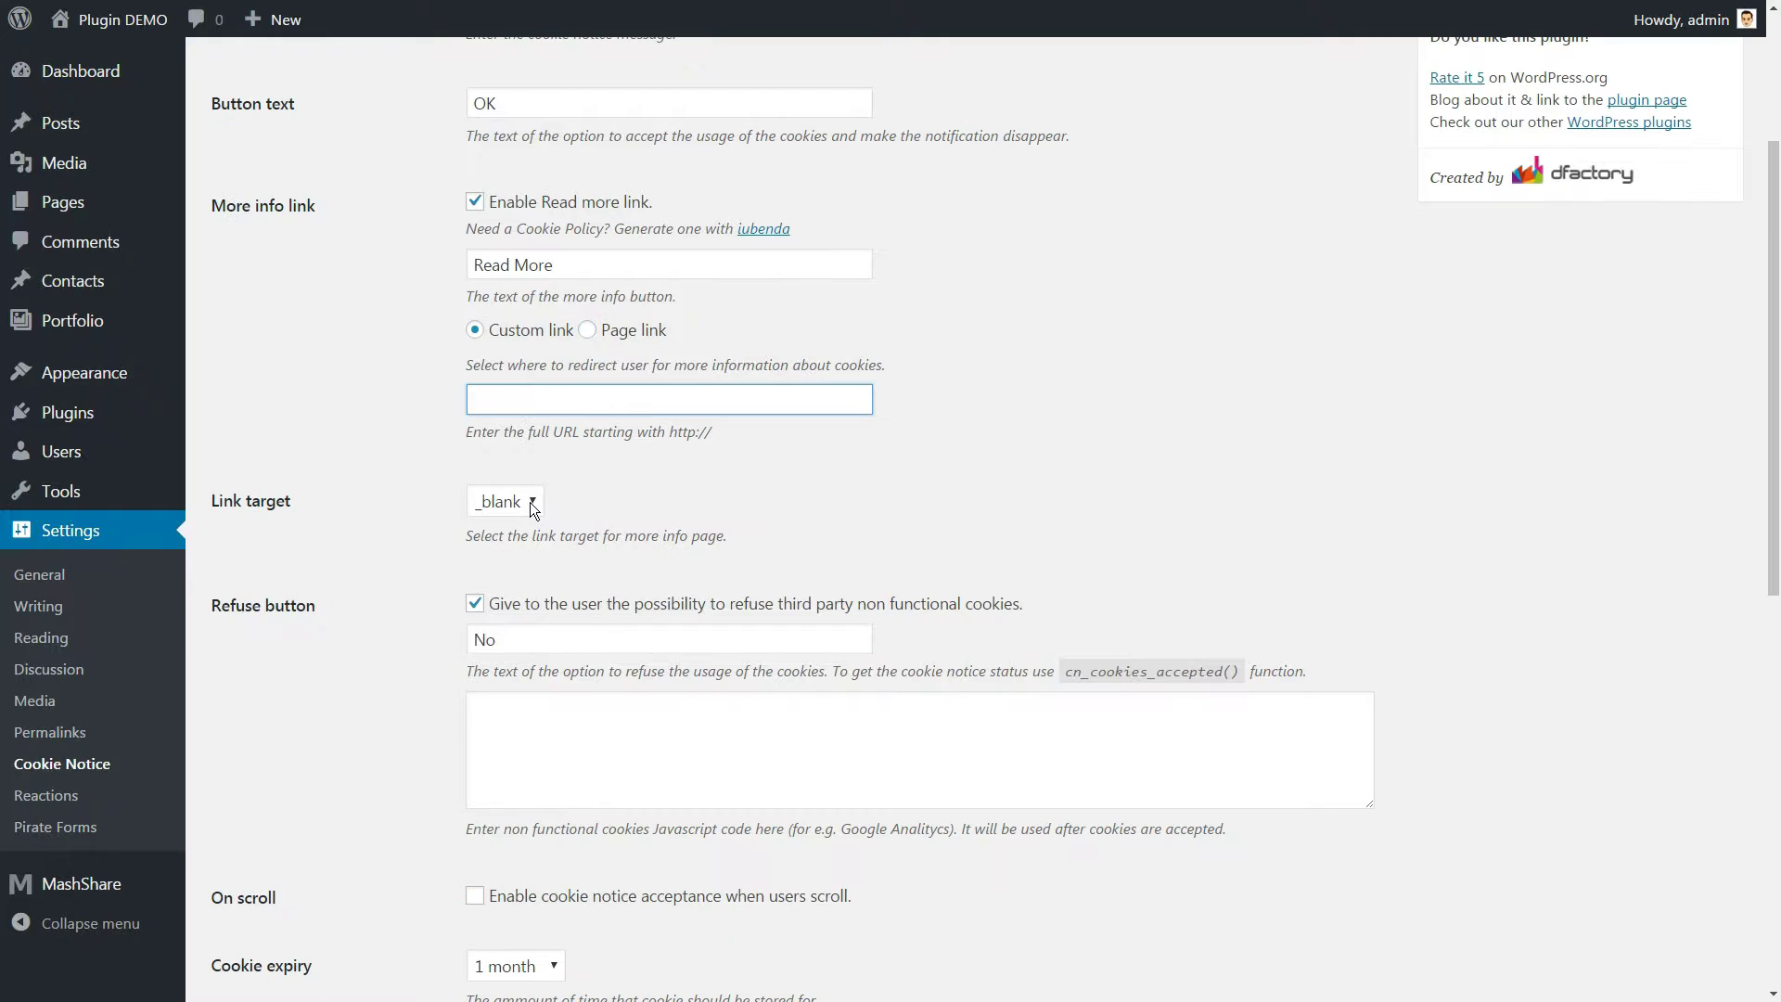
left_click(531, 503)
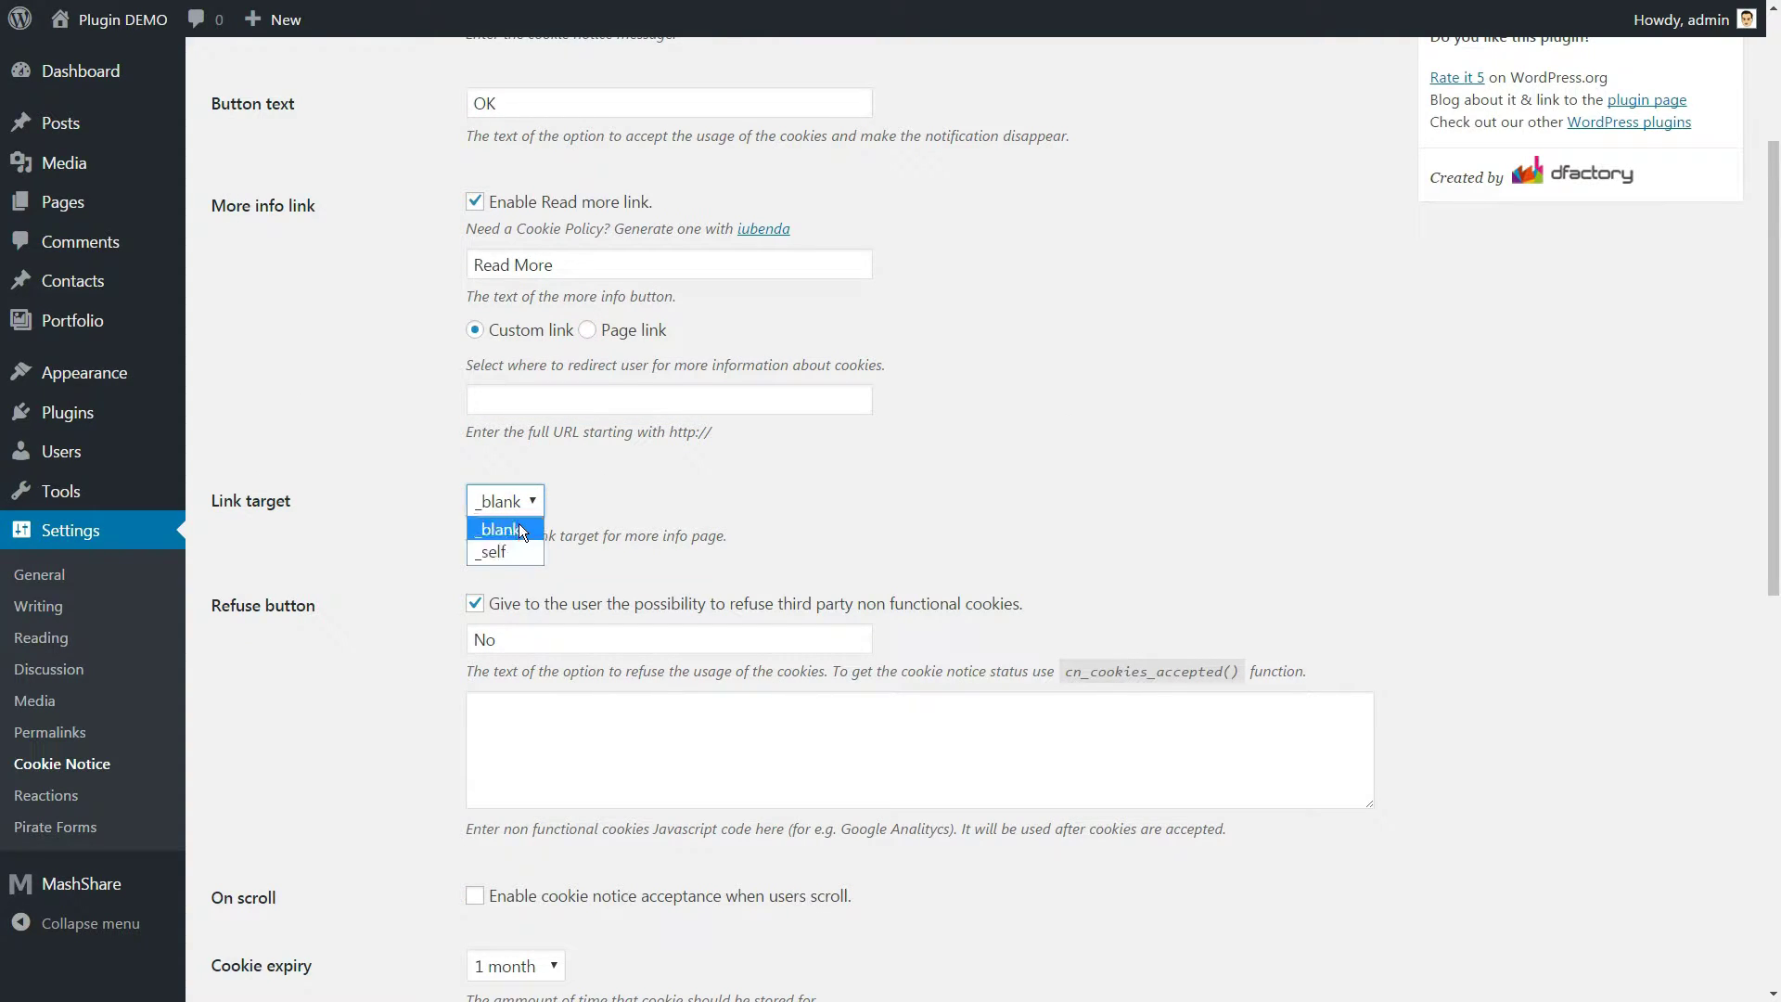
left_click(520, 529)
left_click(525, 553)
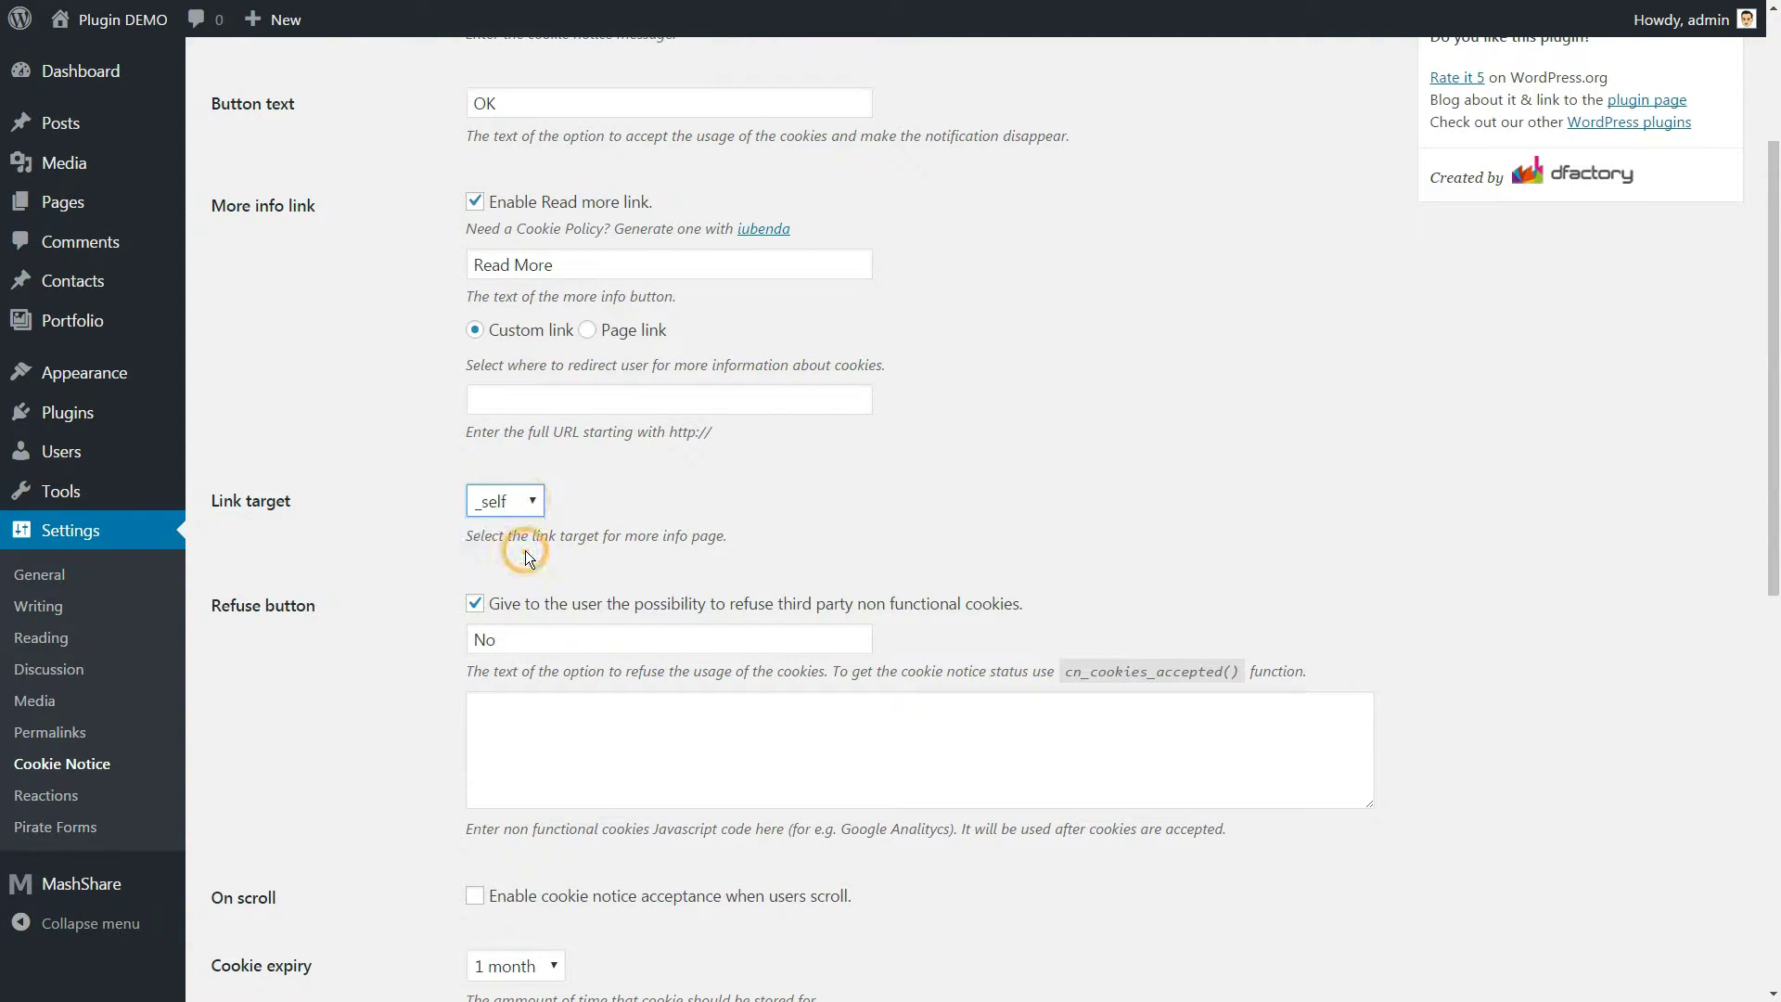
Keep the Refuse button enabled with its 'No' label
left_click(474, 604)
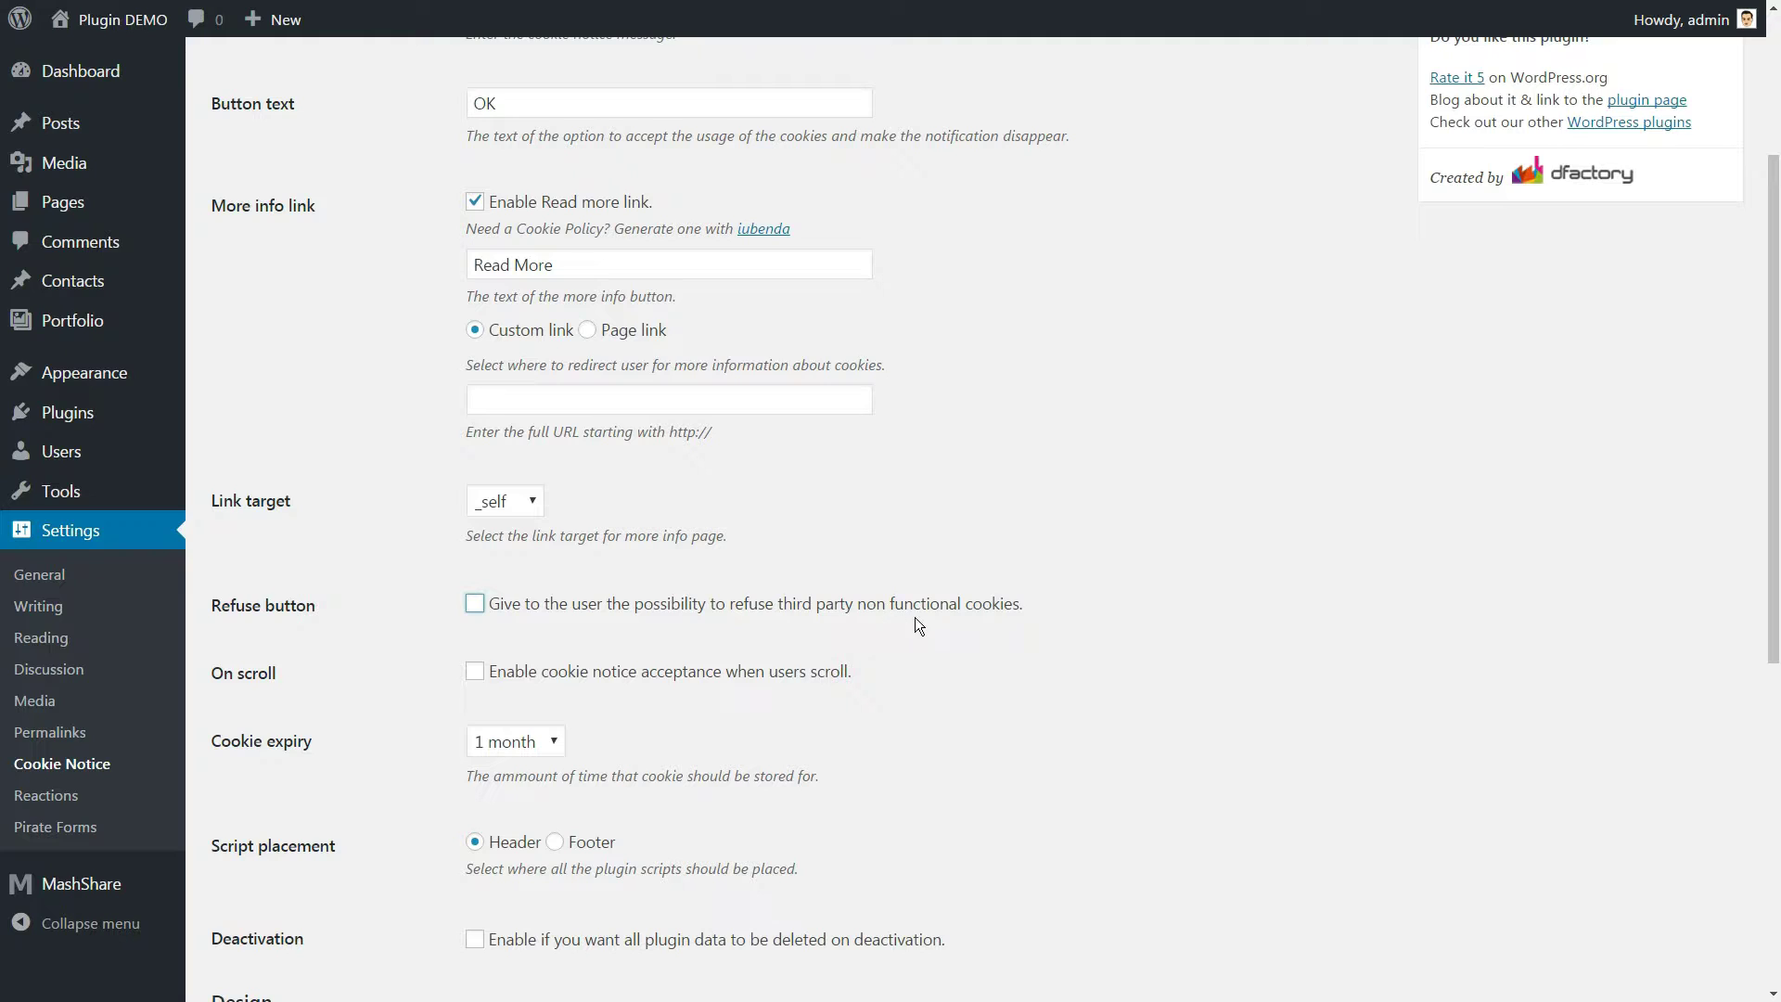
left_click(474, 604)
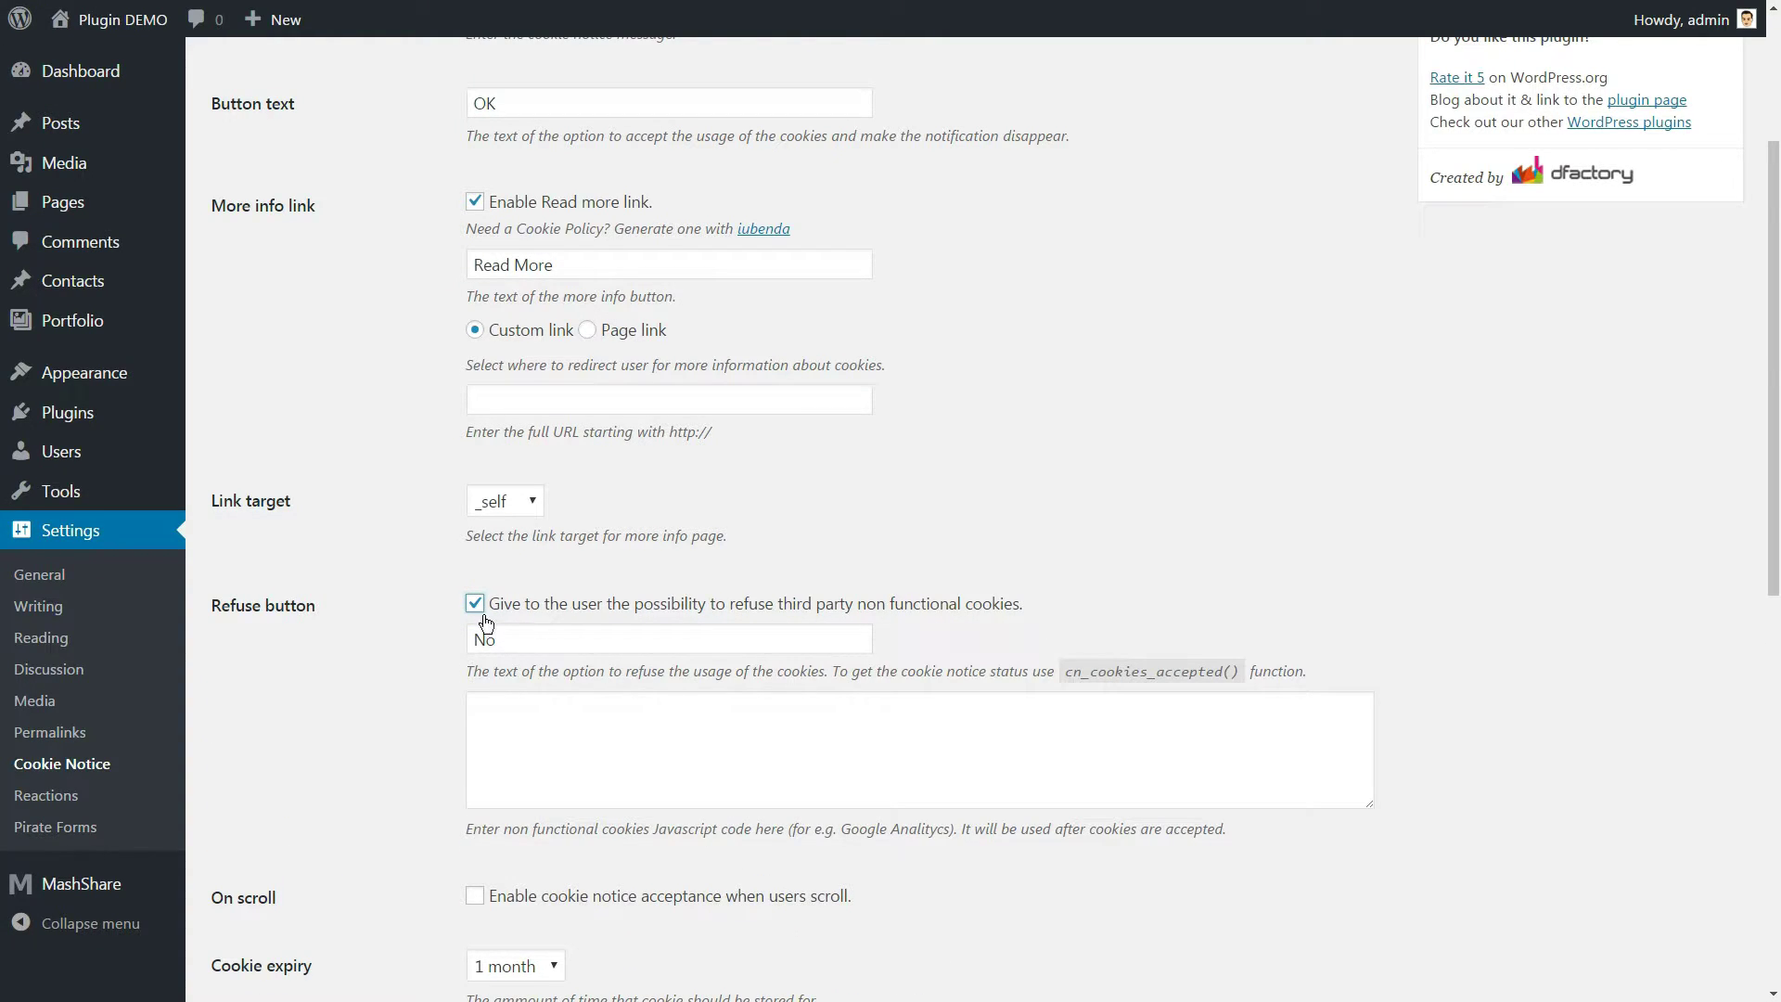
left_click_drag(503, 641, 449, 644)
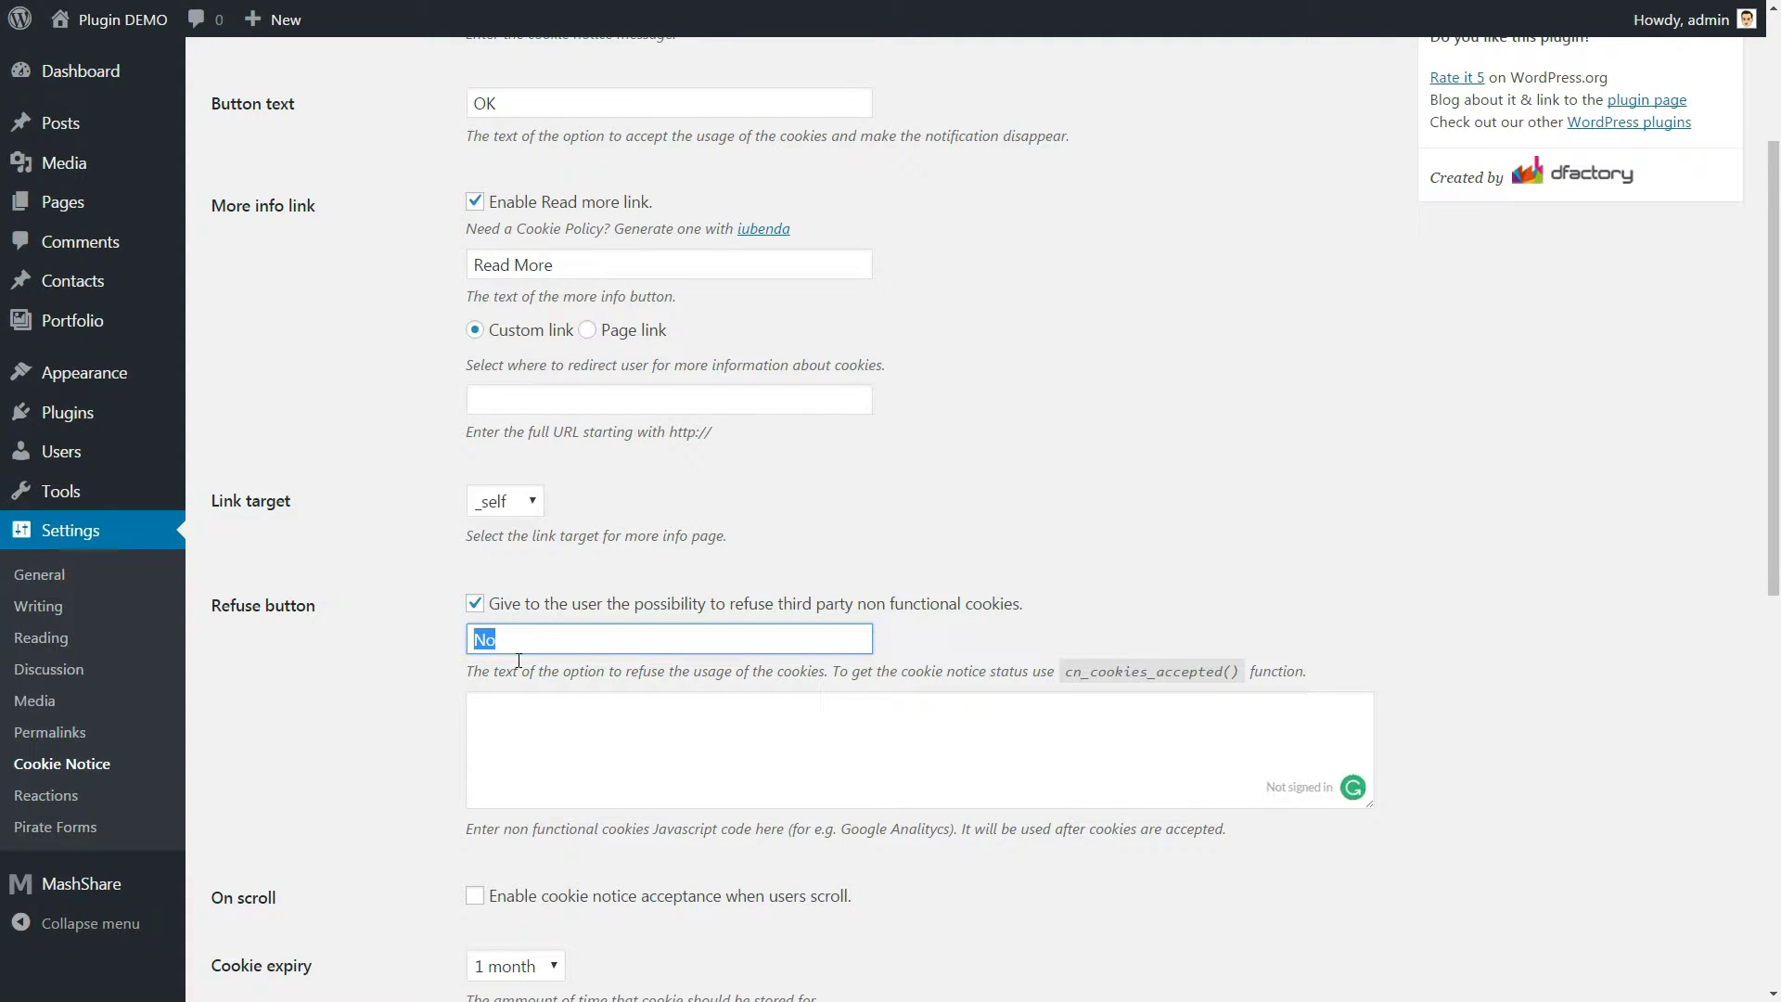
left_click(535, 711)
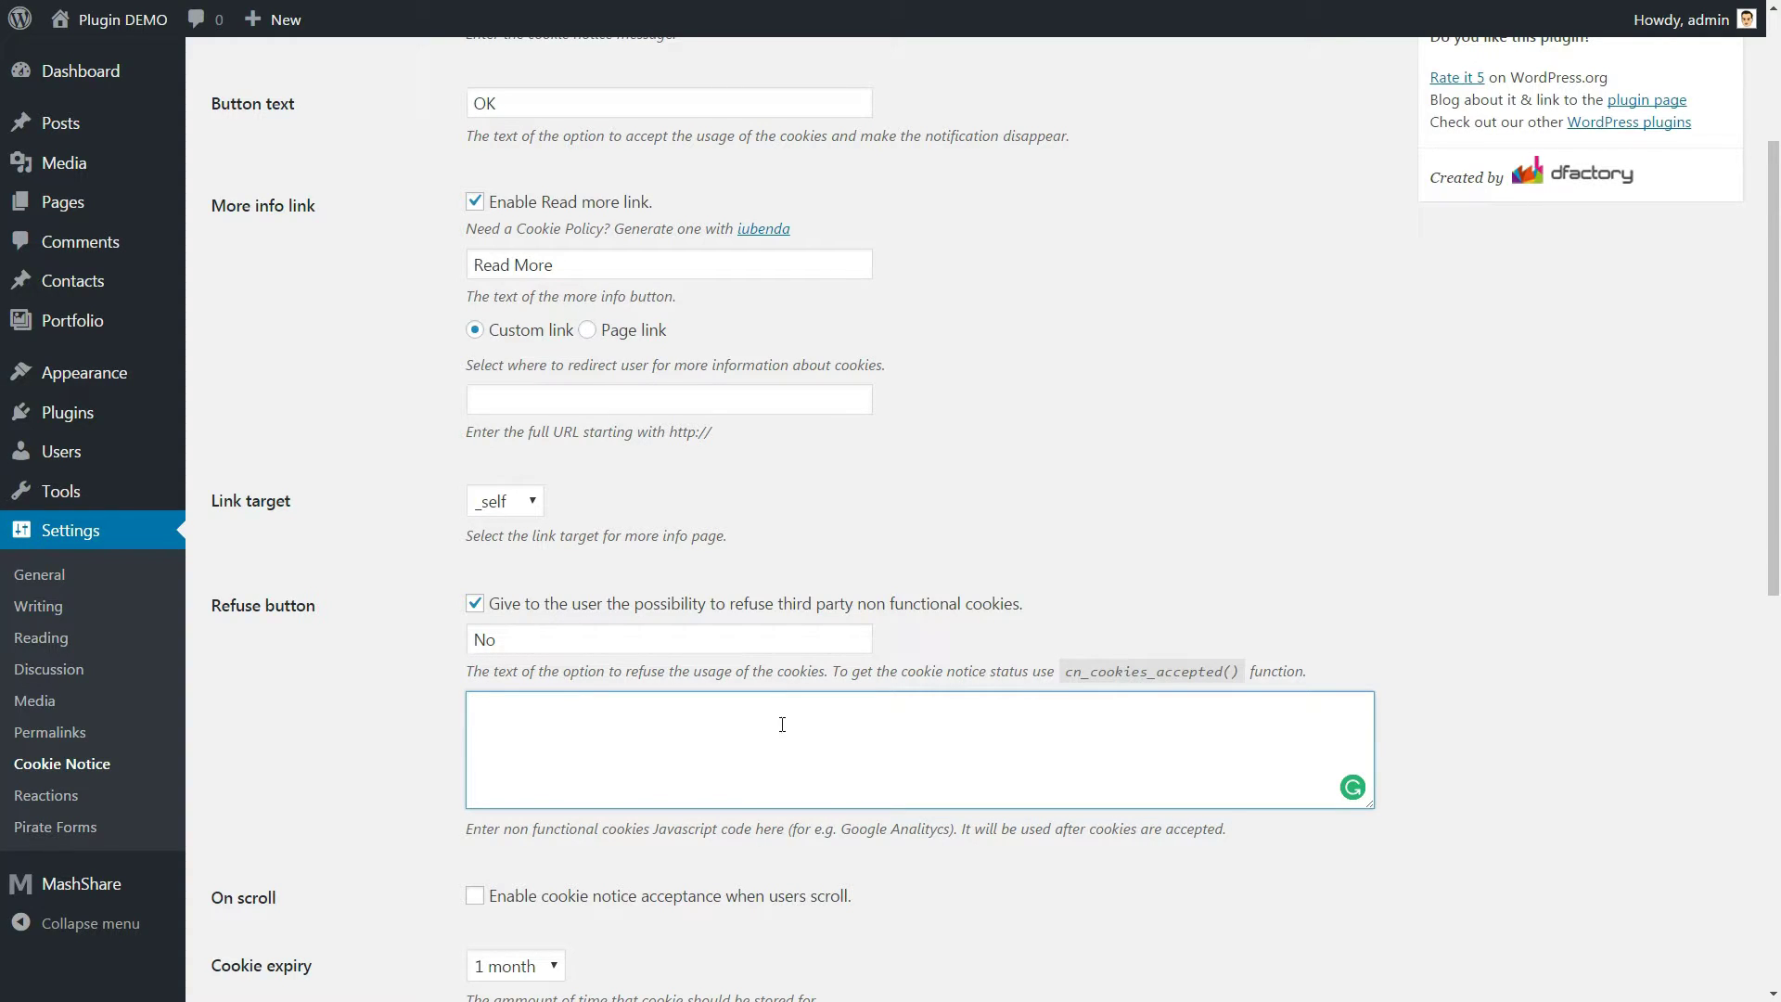
scroll(912, 700, "down", 2)
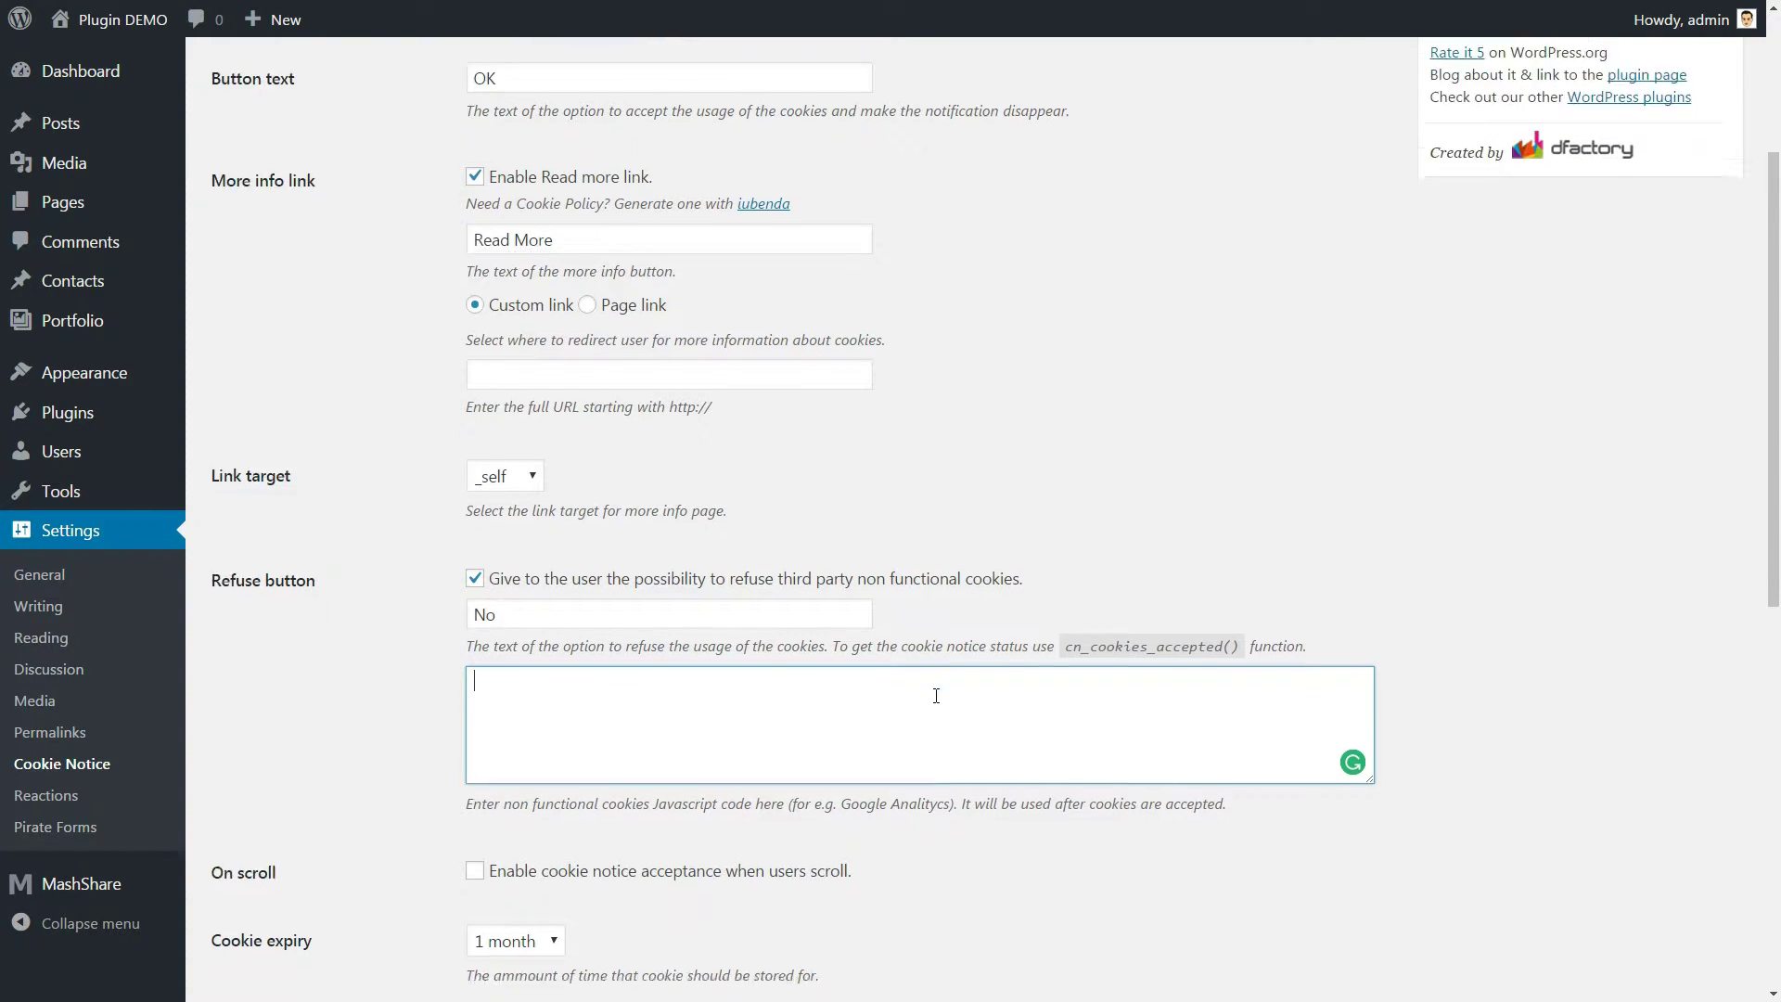
scroll(663, 639, "down", 2)
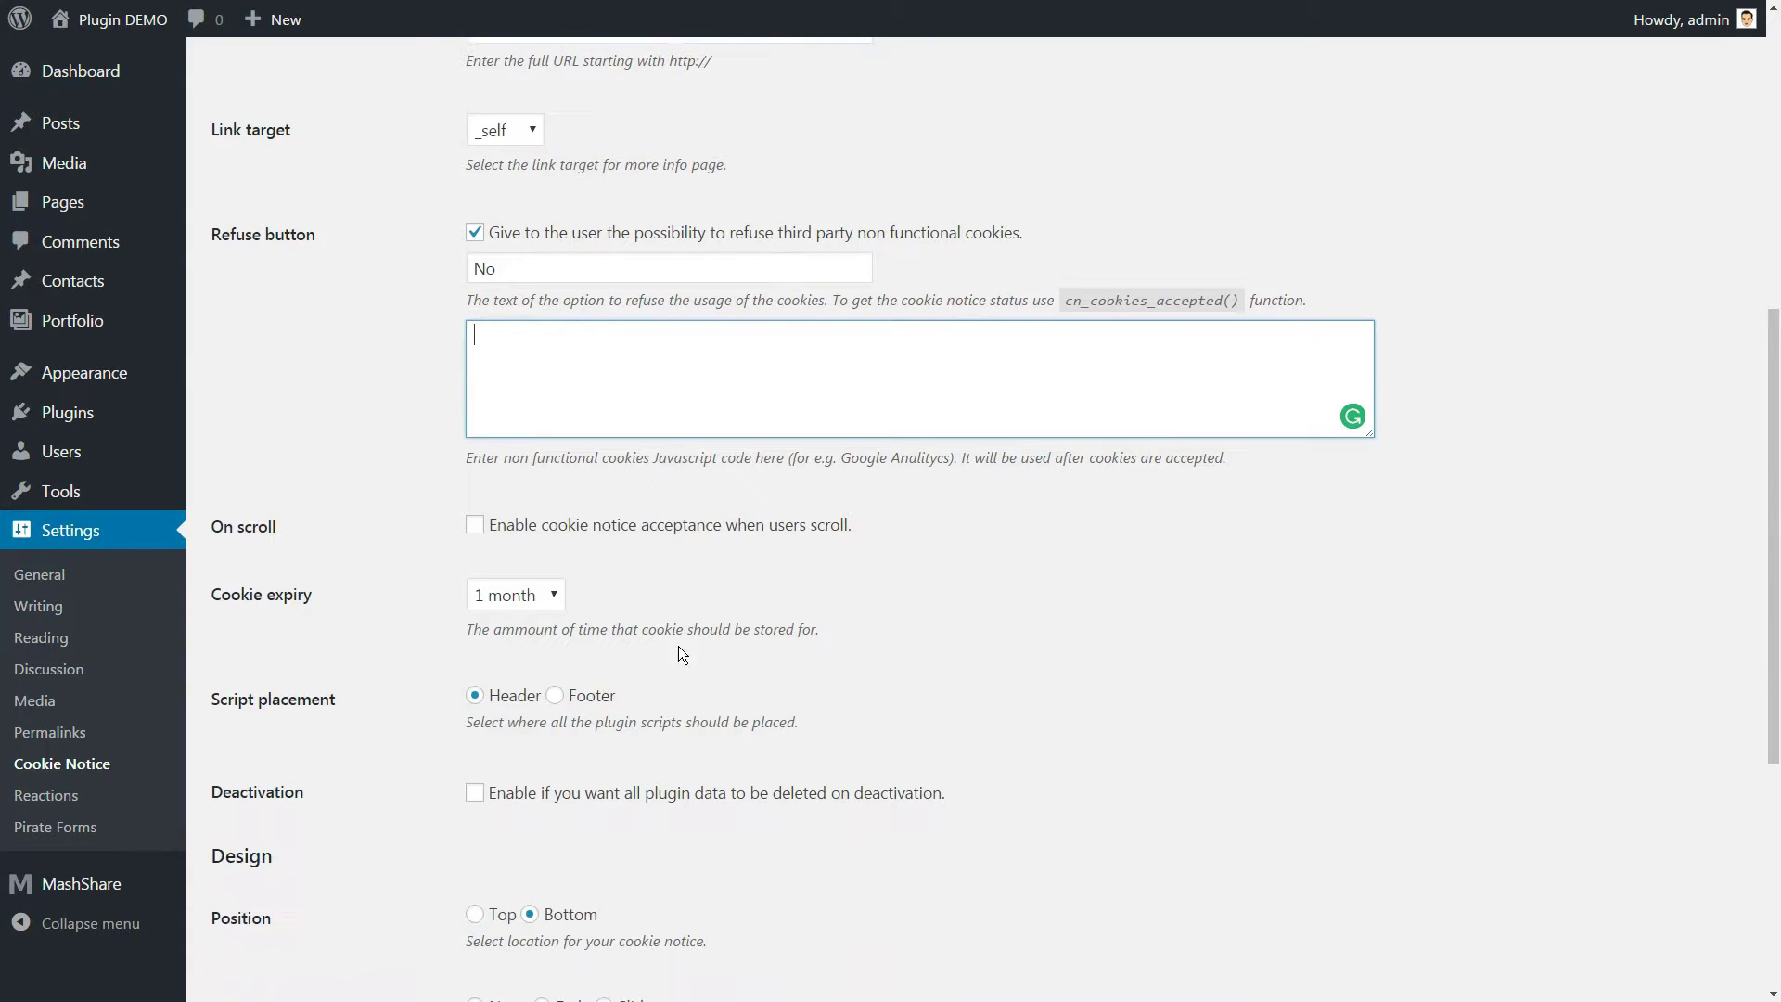
scroll(581, 548, "down", 1)
left_click(476, 433)
left_click(476, 433)
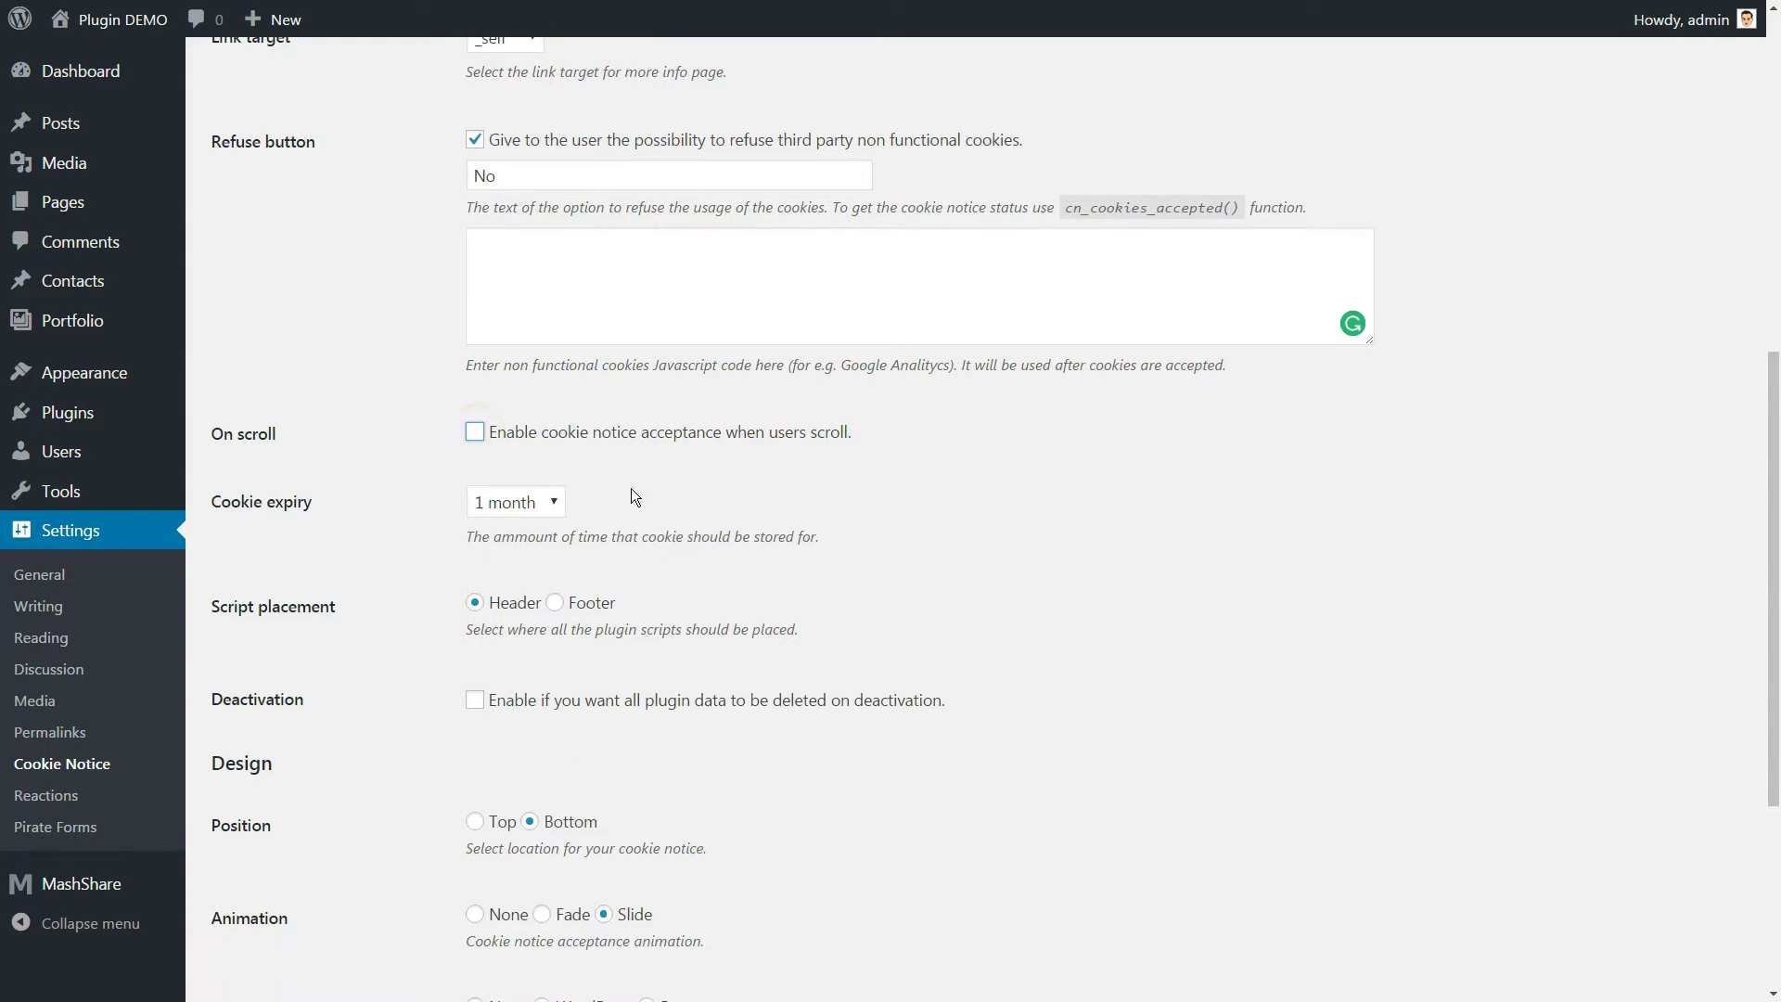
left_click(552, 502)
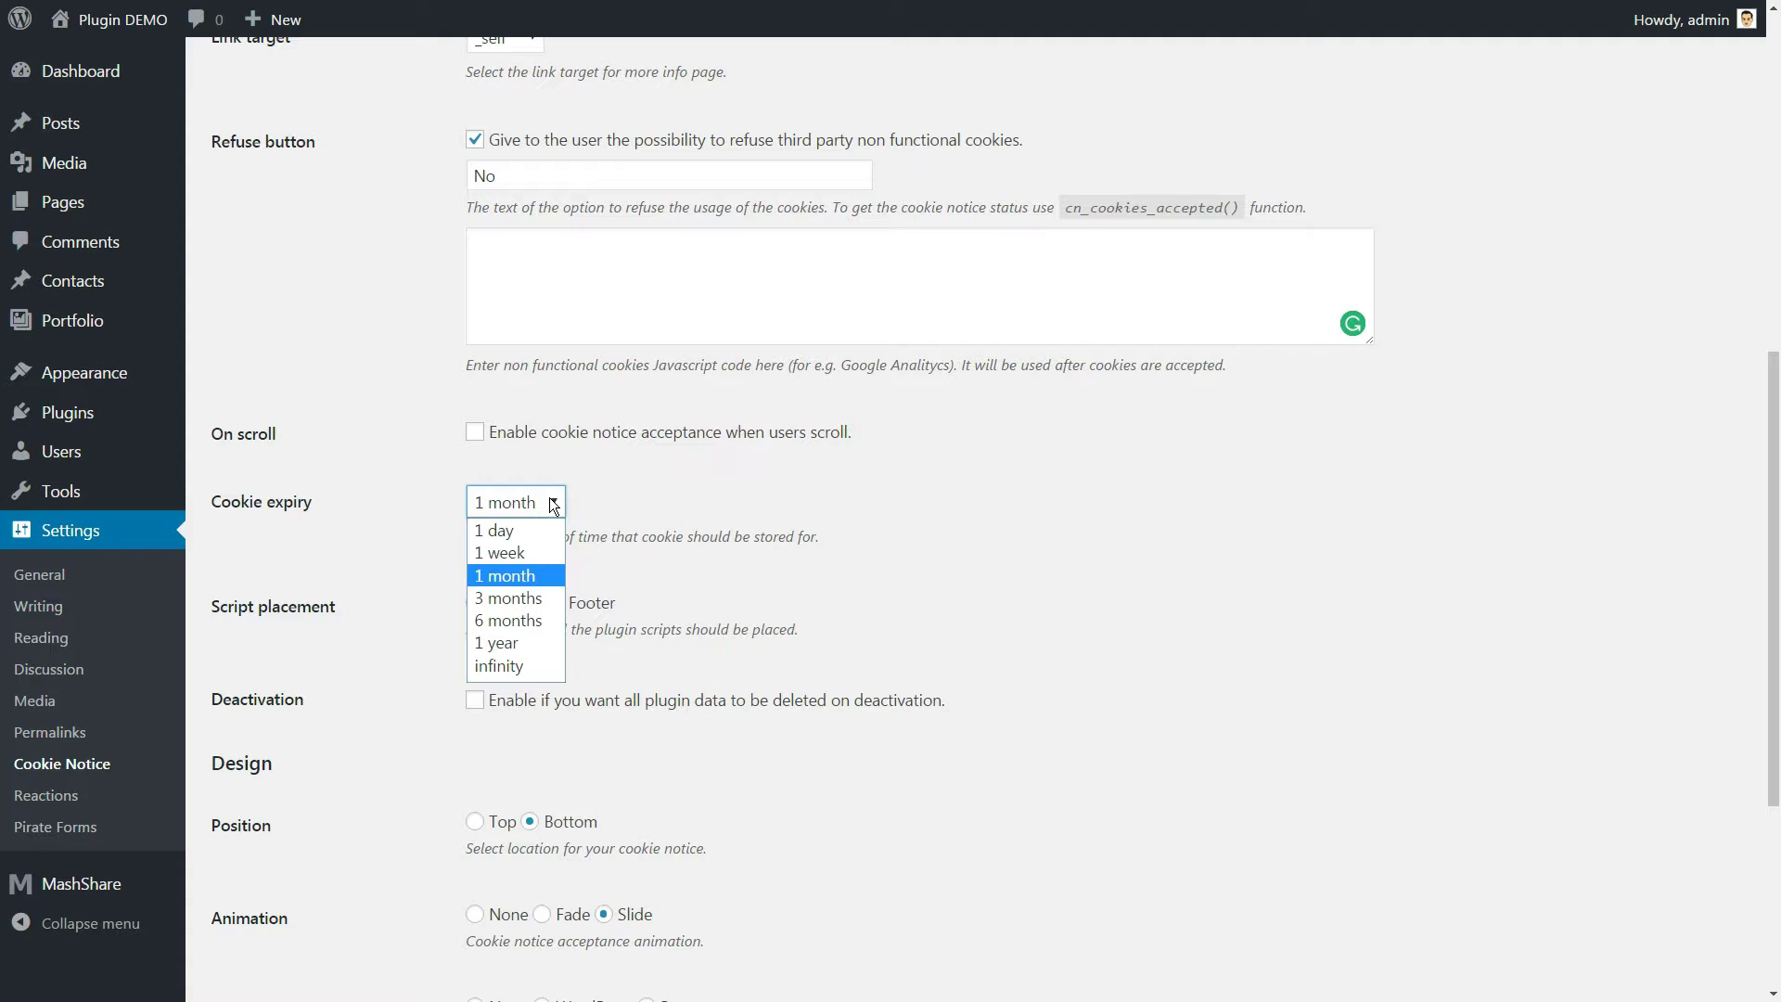
left_click(552, 503)
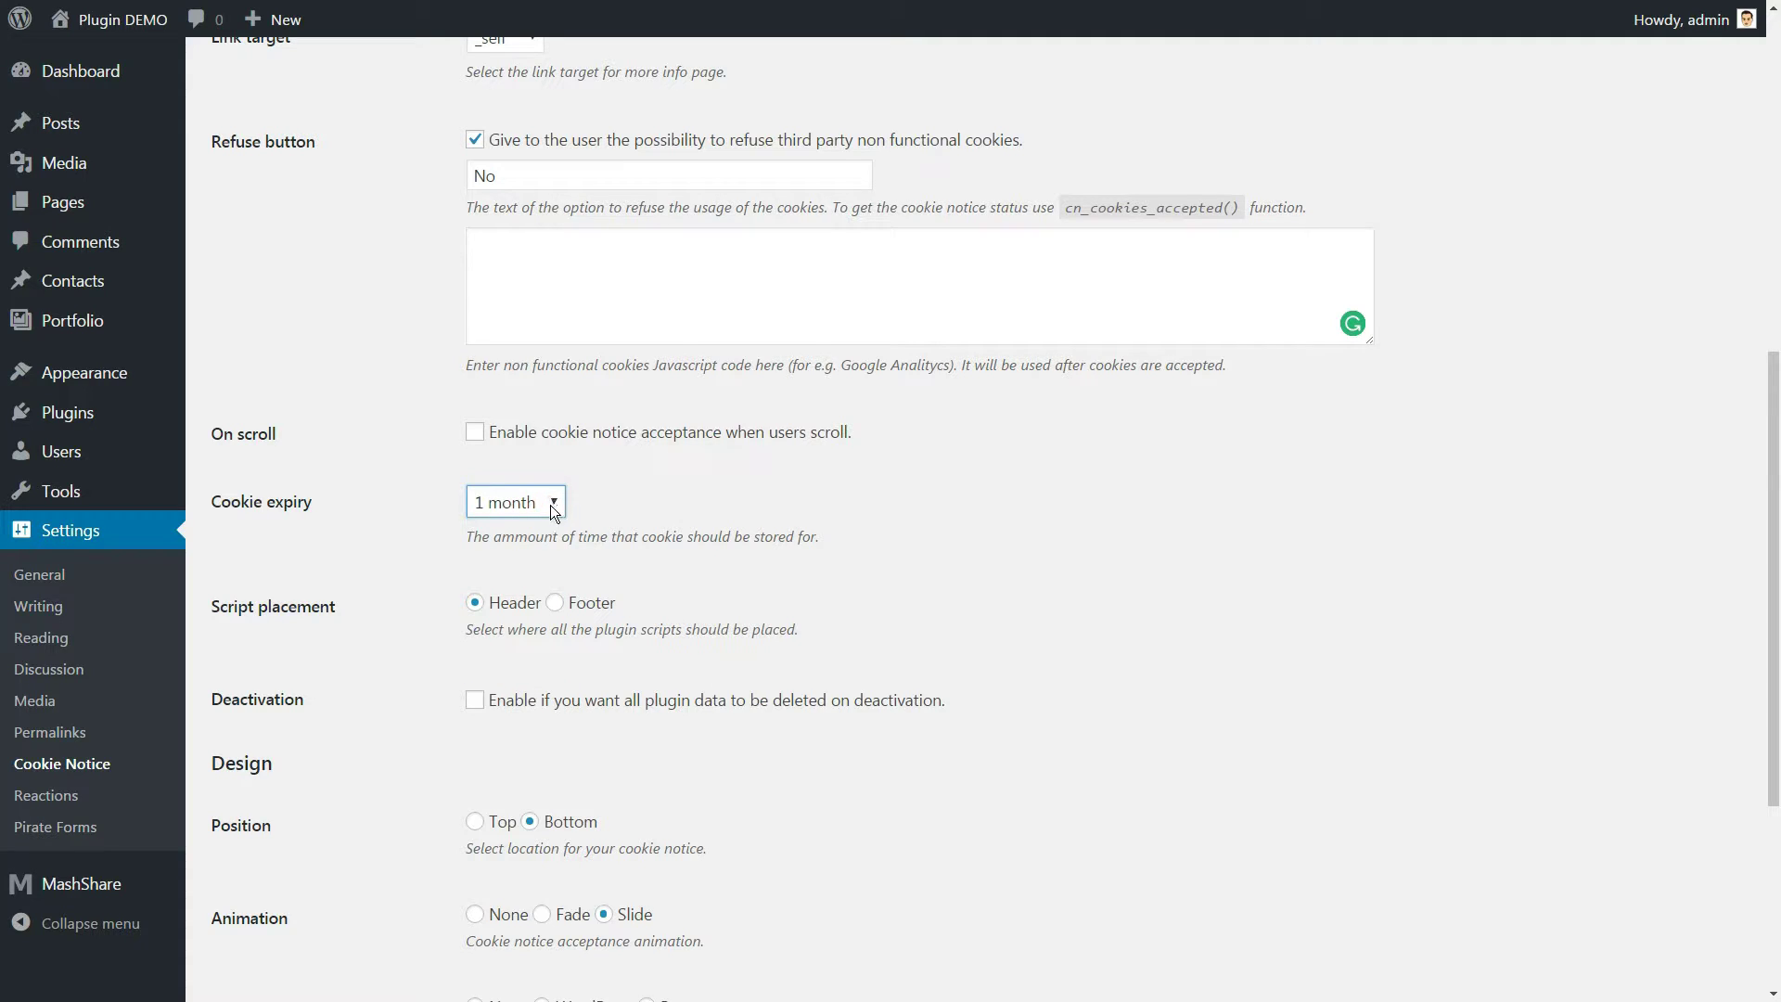
left_click(577, 605)
left_click(476, 602)
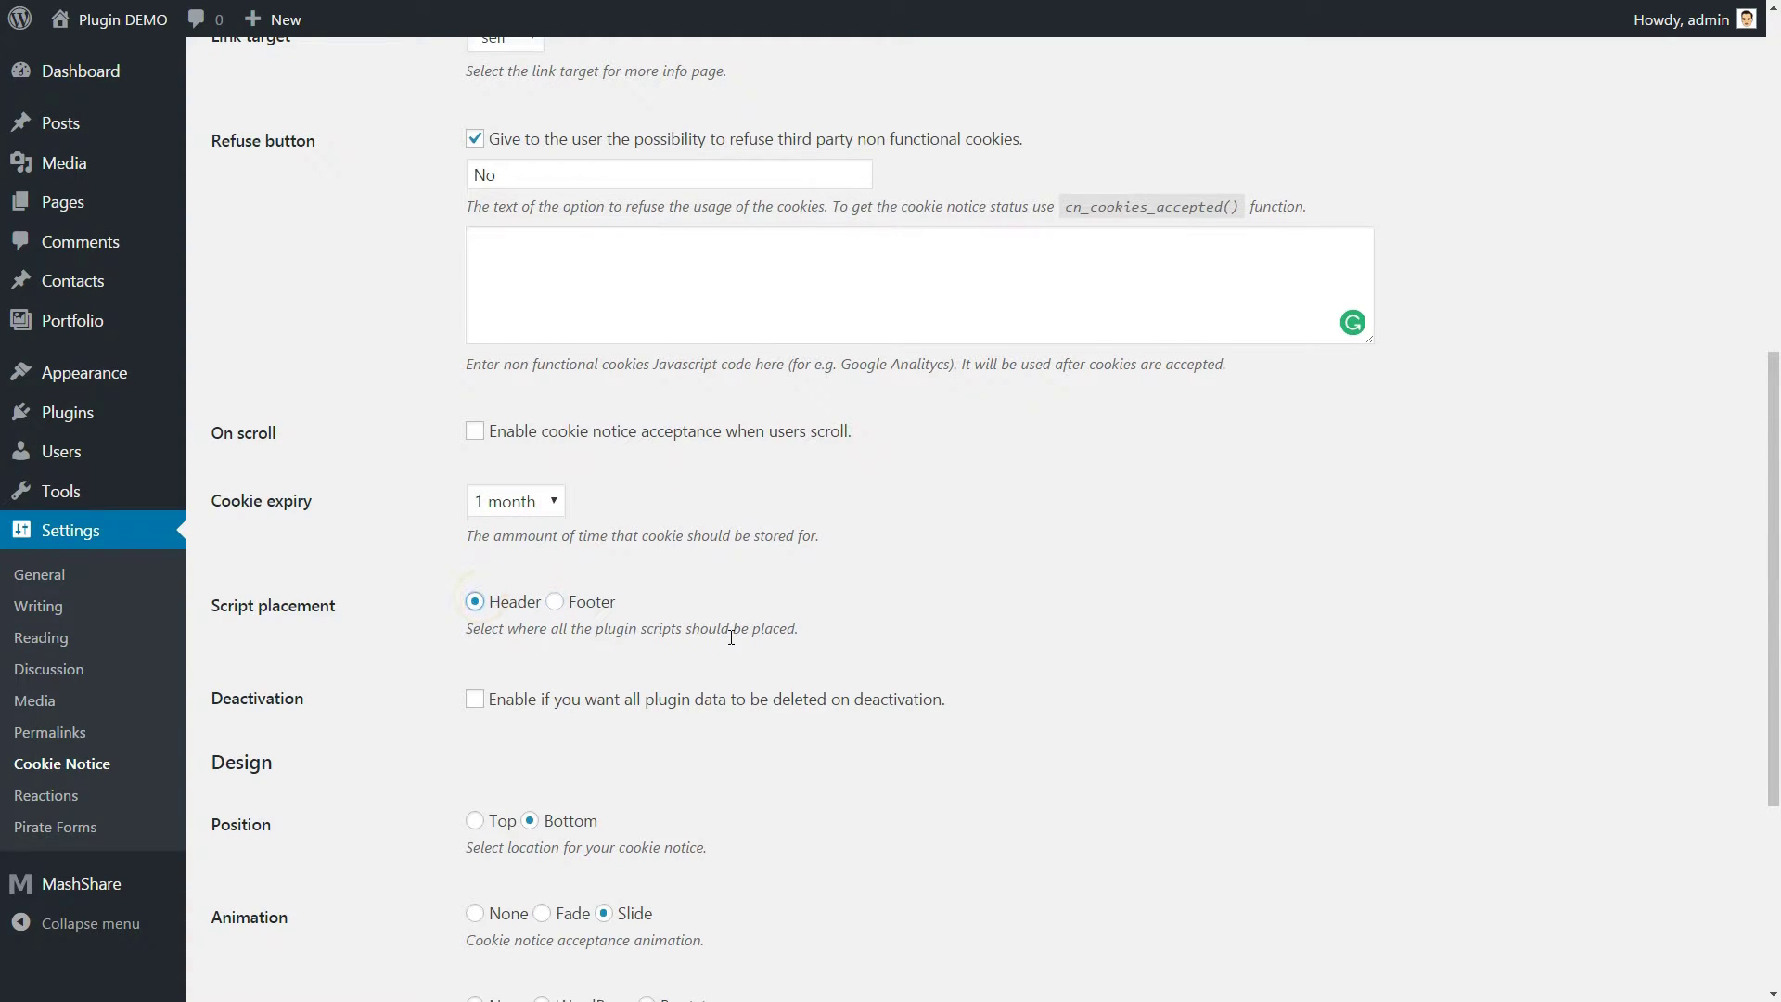
scroll(629, 623, "down", 2)
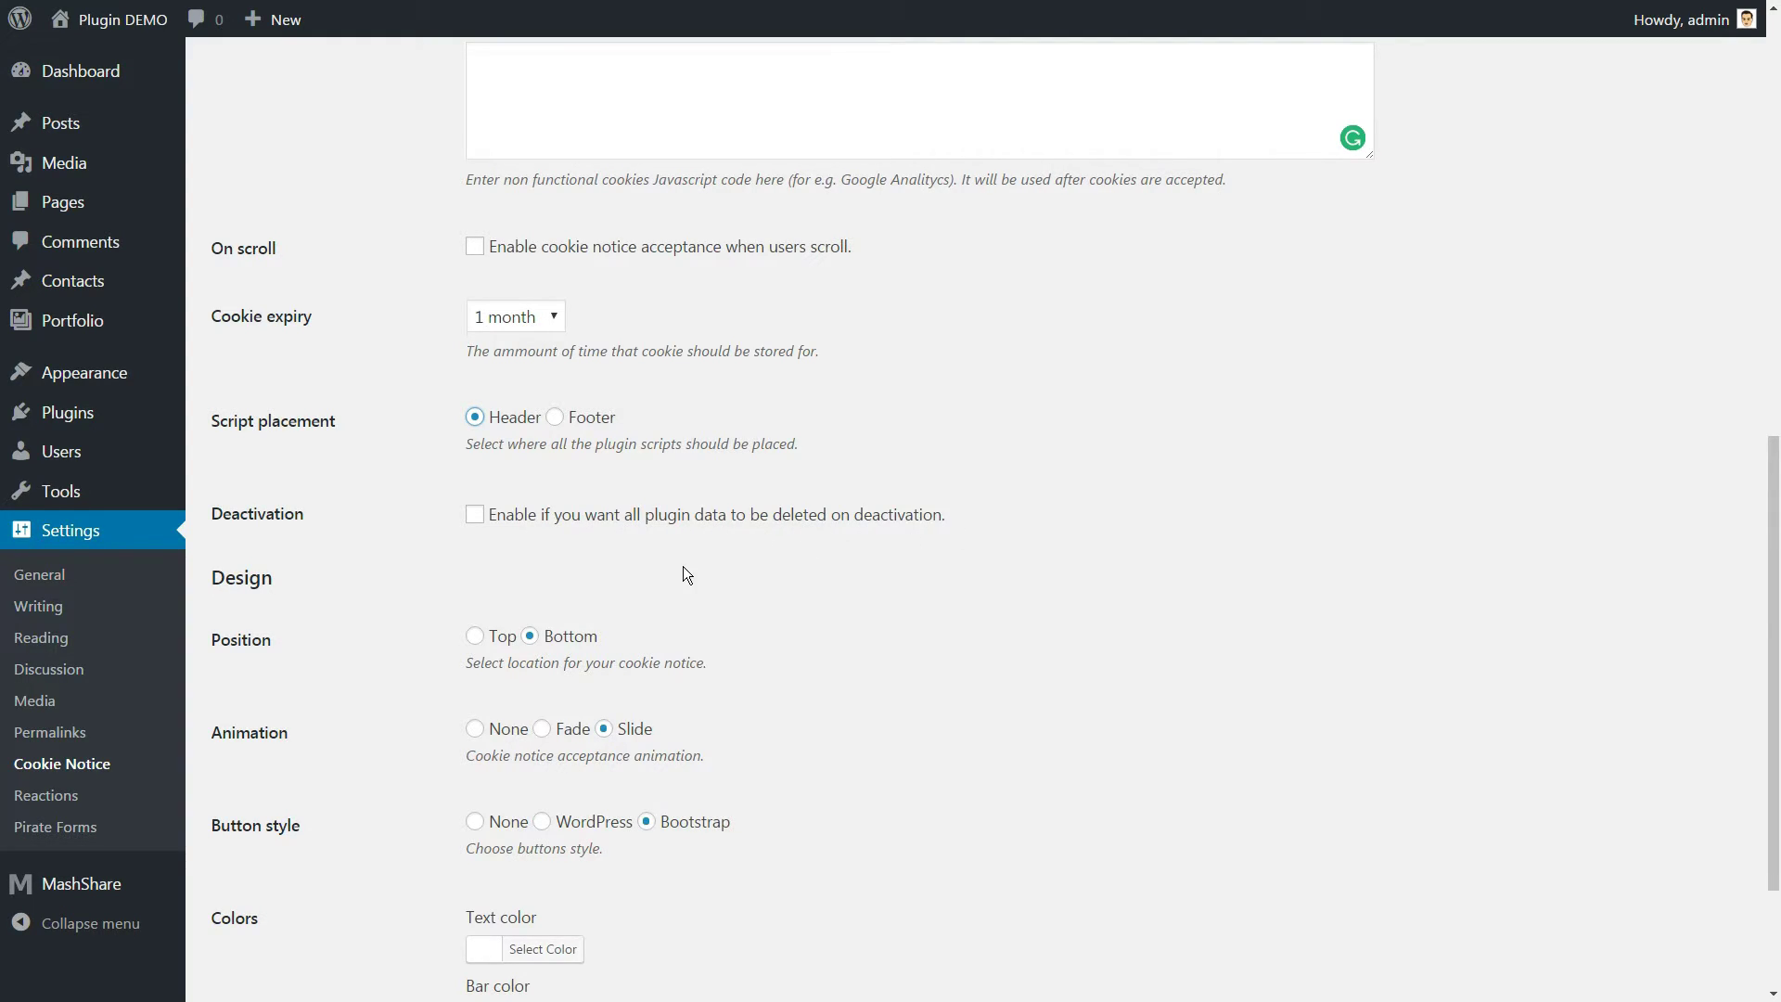
Set the notice position to Top, then dismiss the homepage's red cookie bar
left_click(474, 514)
scroll(761, 576, "down", 3)
left_click(476, 423)
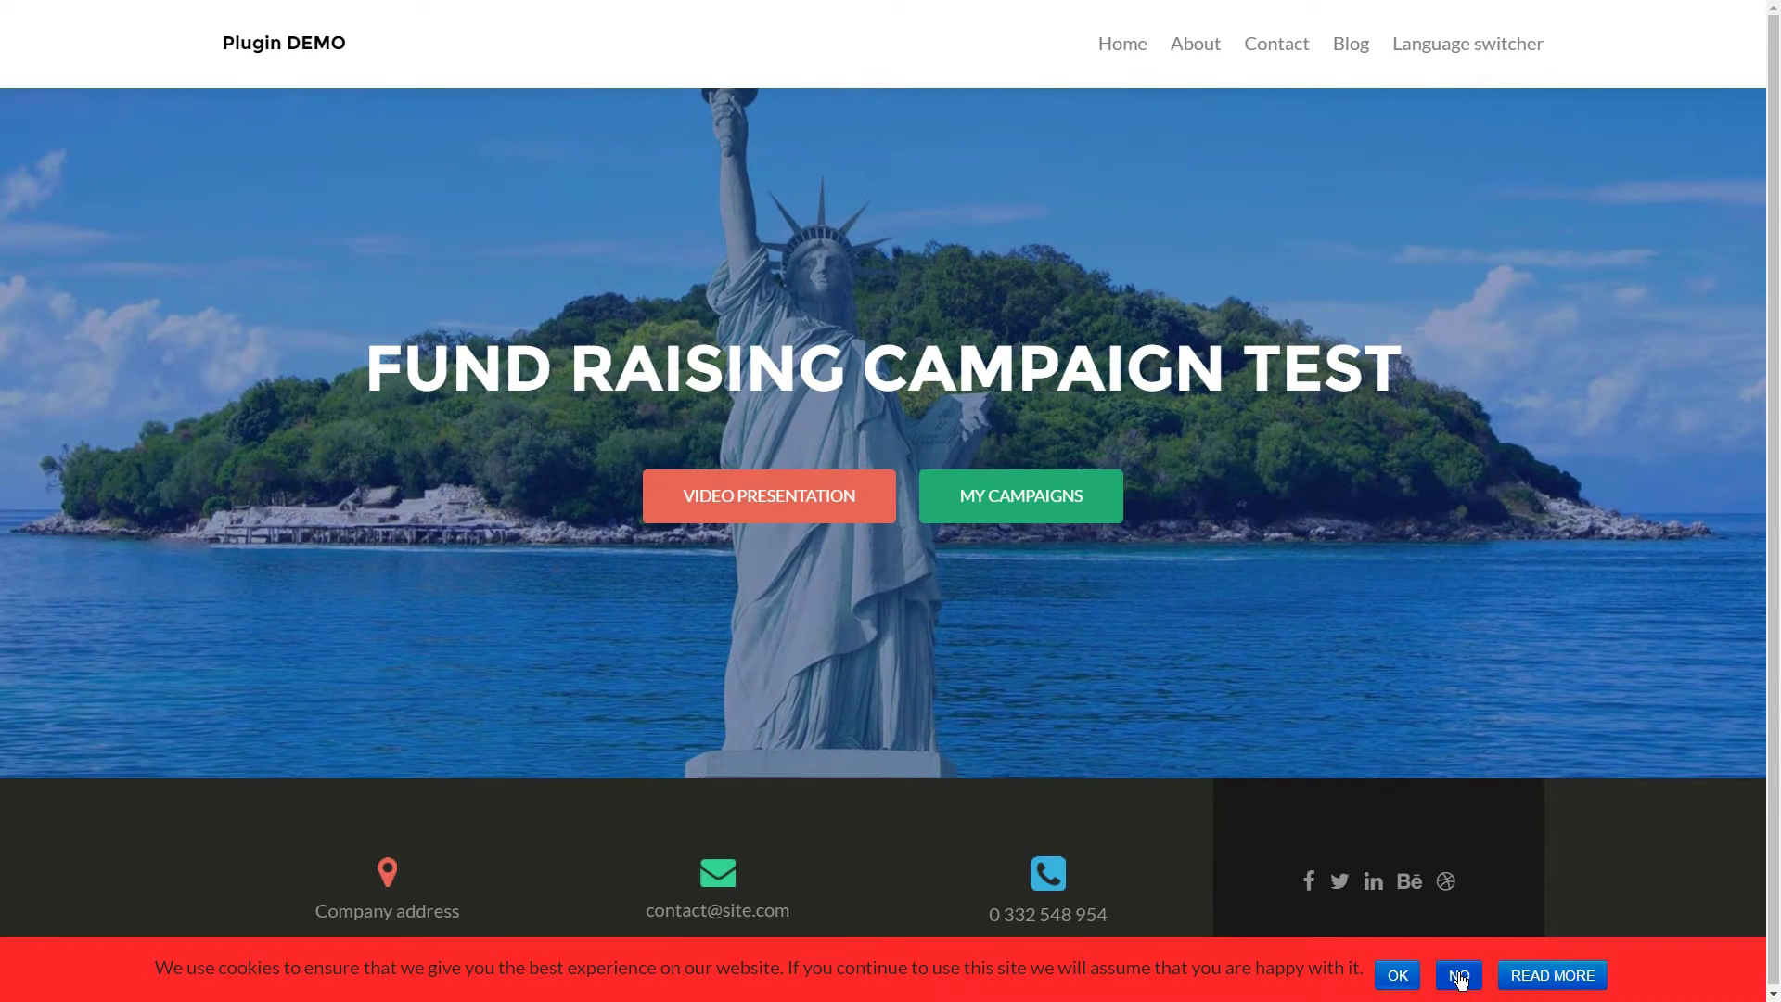
left_click(1398, 976)
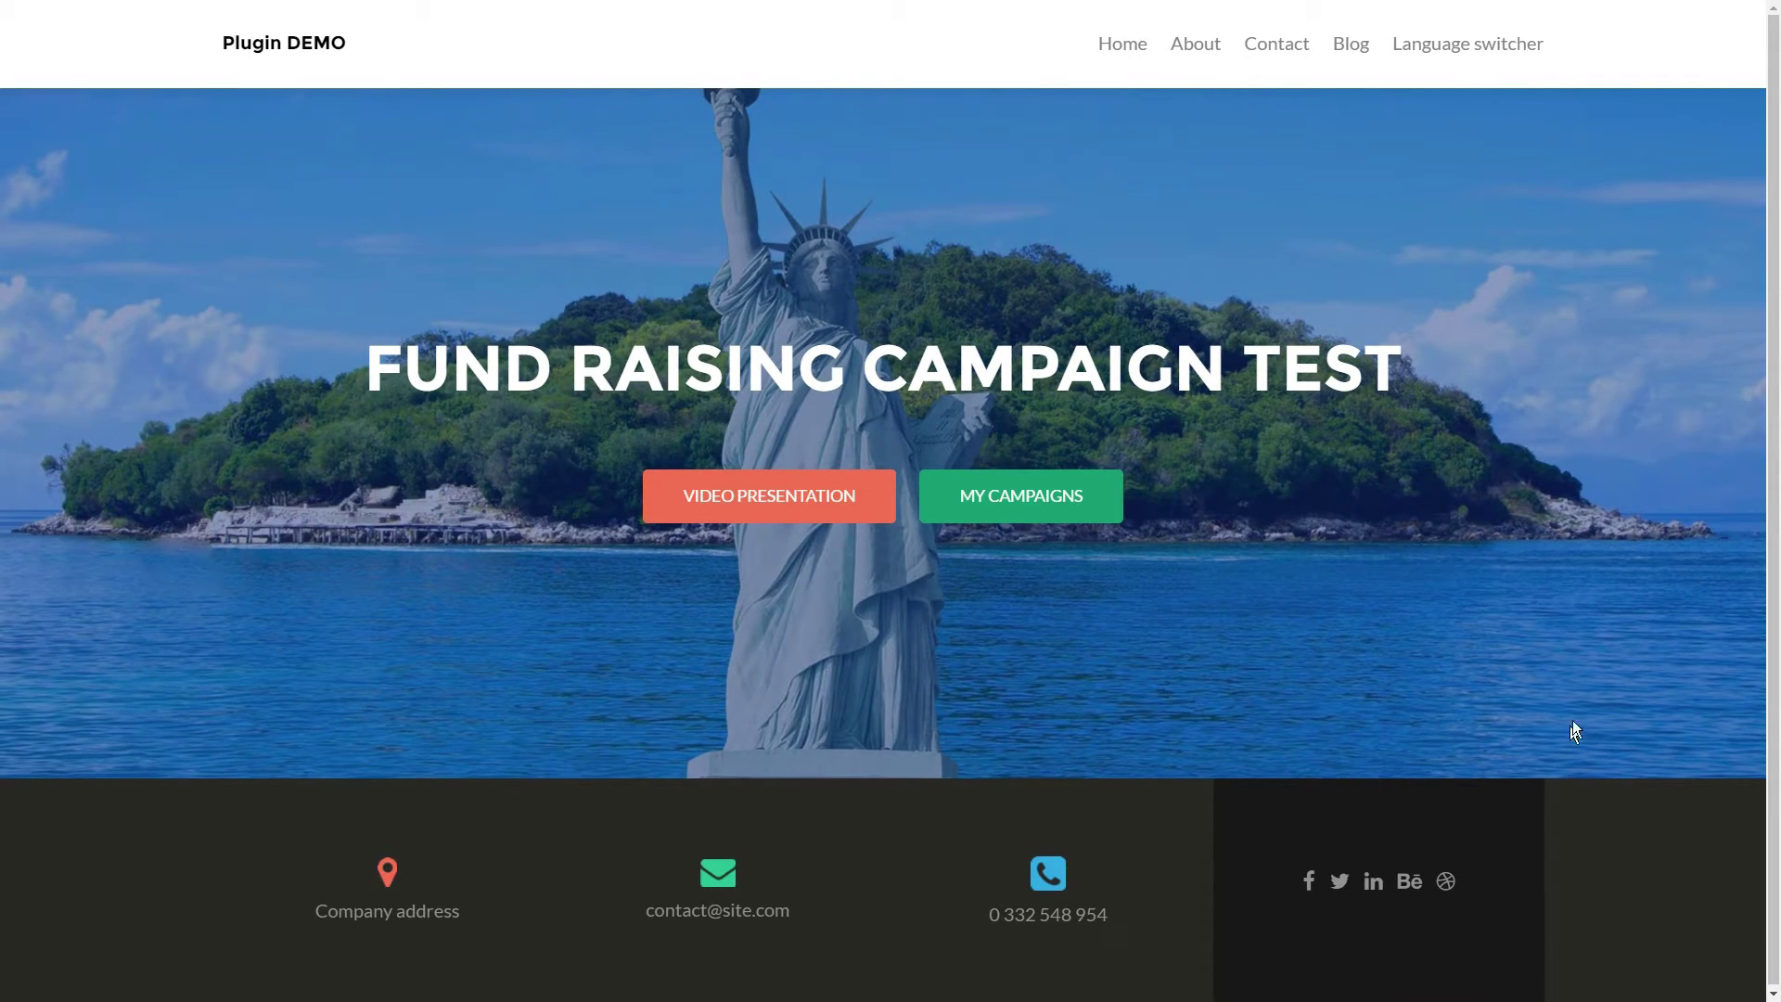
Set the notice animation to None and keep Bootstrap button styling
left_click(541, 516)
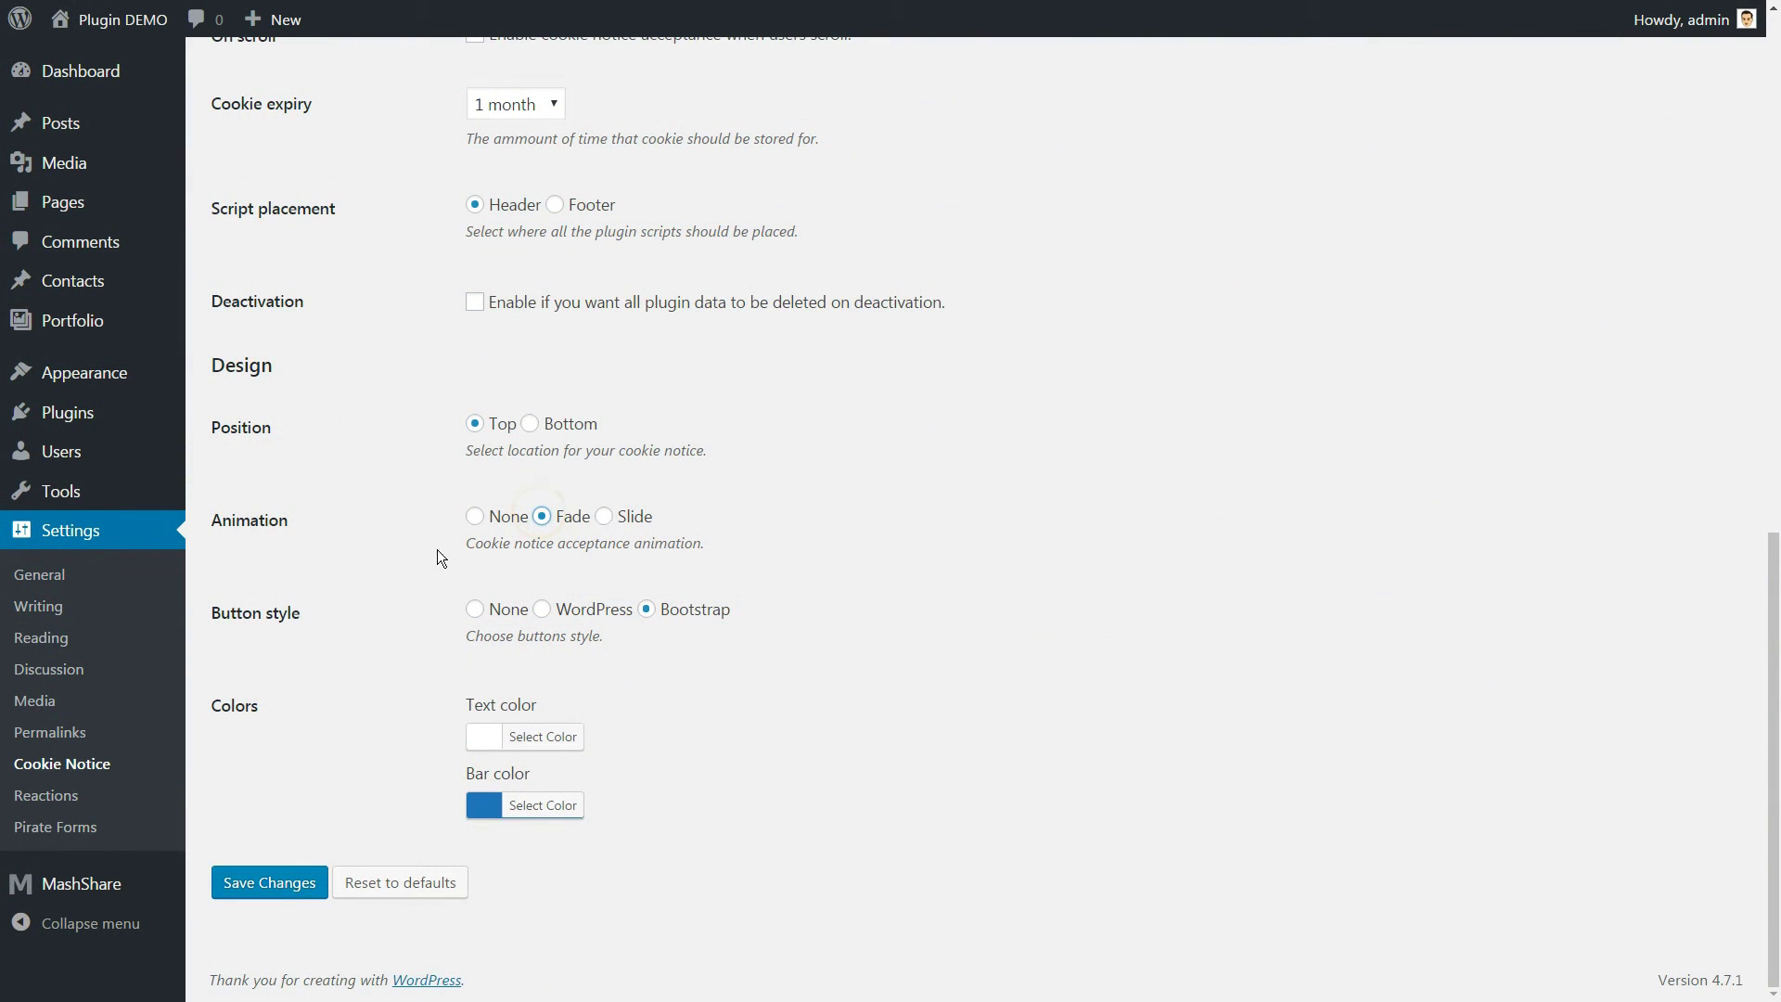
left_click(475, 516)
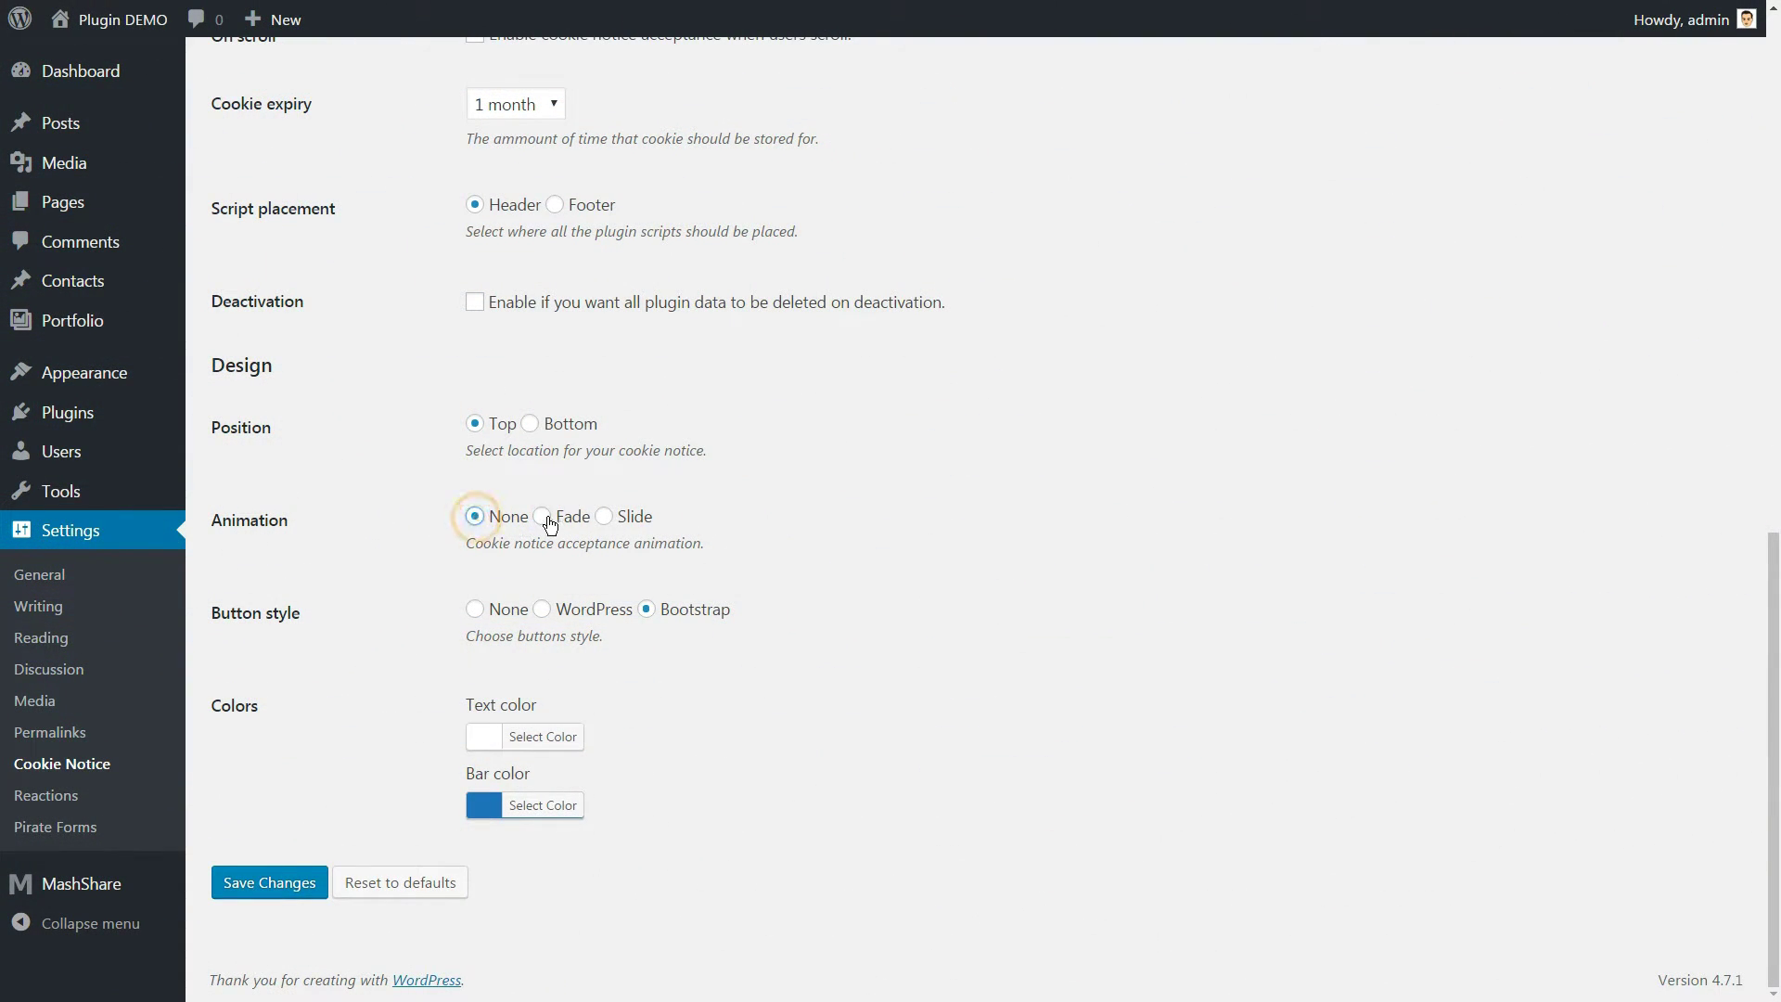
left_click(545, 519)
left_click(601, 517)
left_click(475, 516)
left_click(475, 609)
left_click(542, 610)
left_click(647, 610)
Choose dark text and a red bar colour, then save the settings
left_click(543, 736)
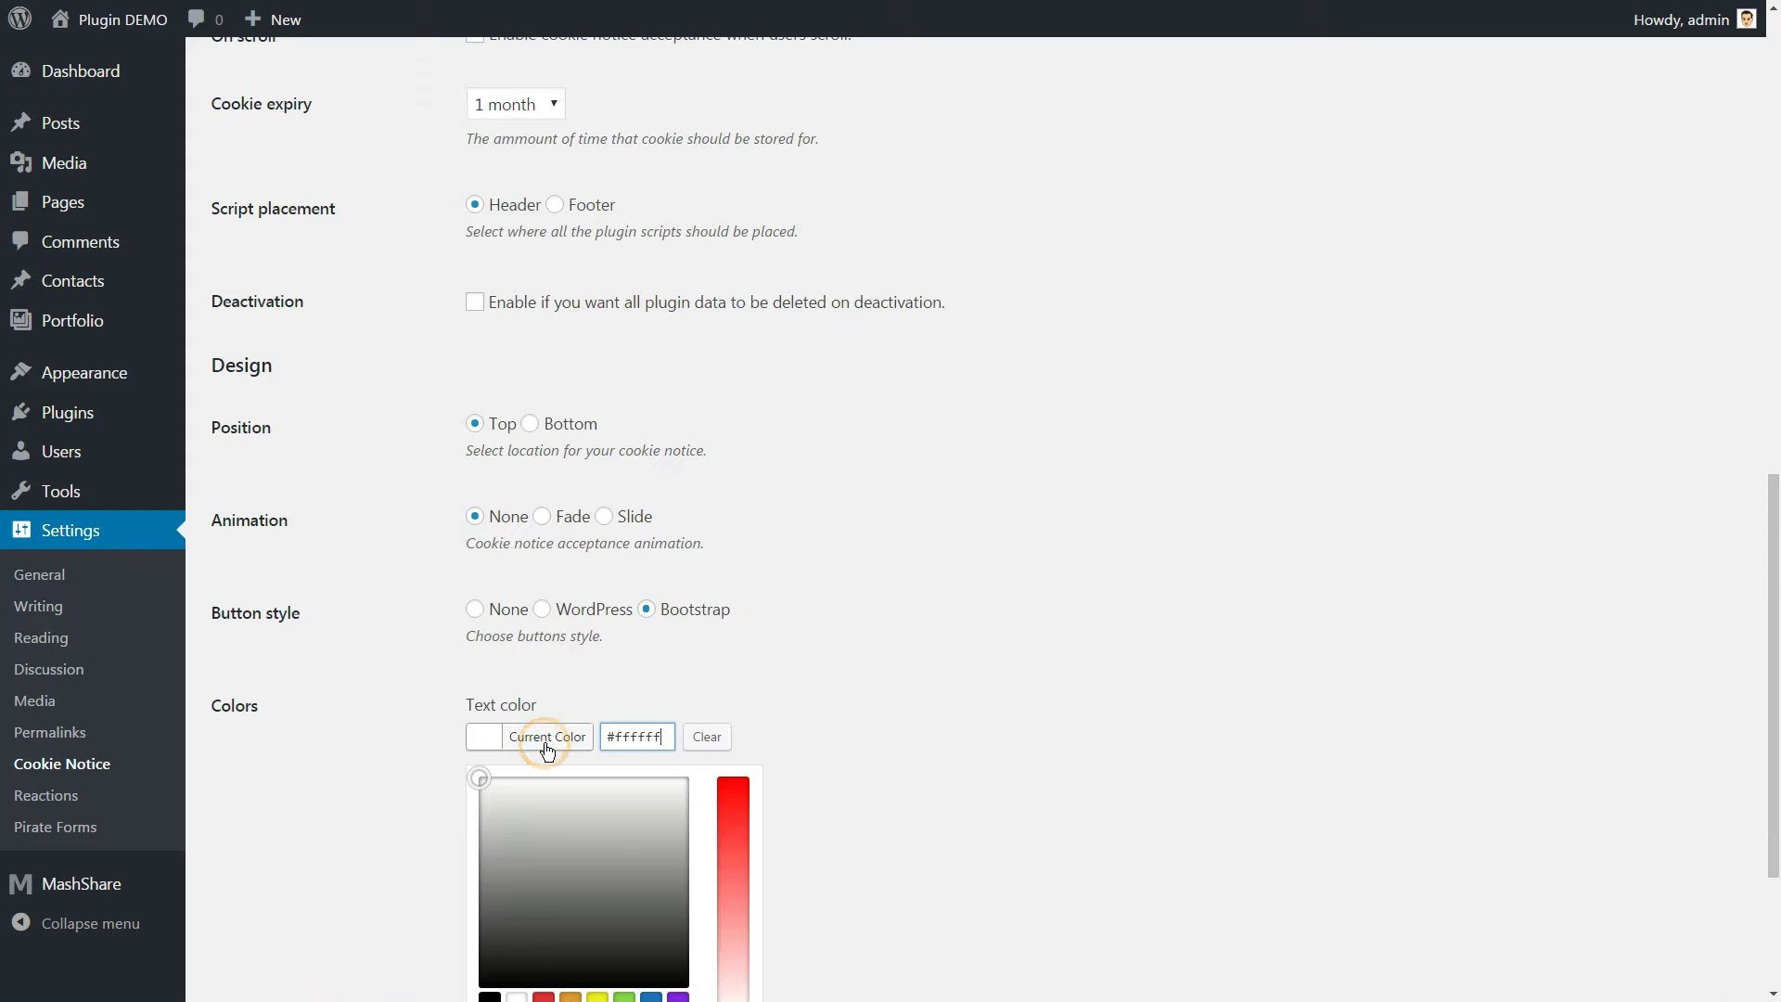
scroll(670, 771, "down", 3)
left_click(626, 686)
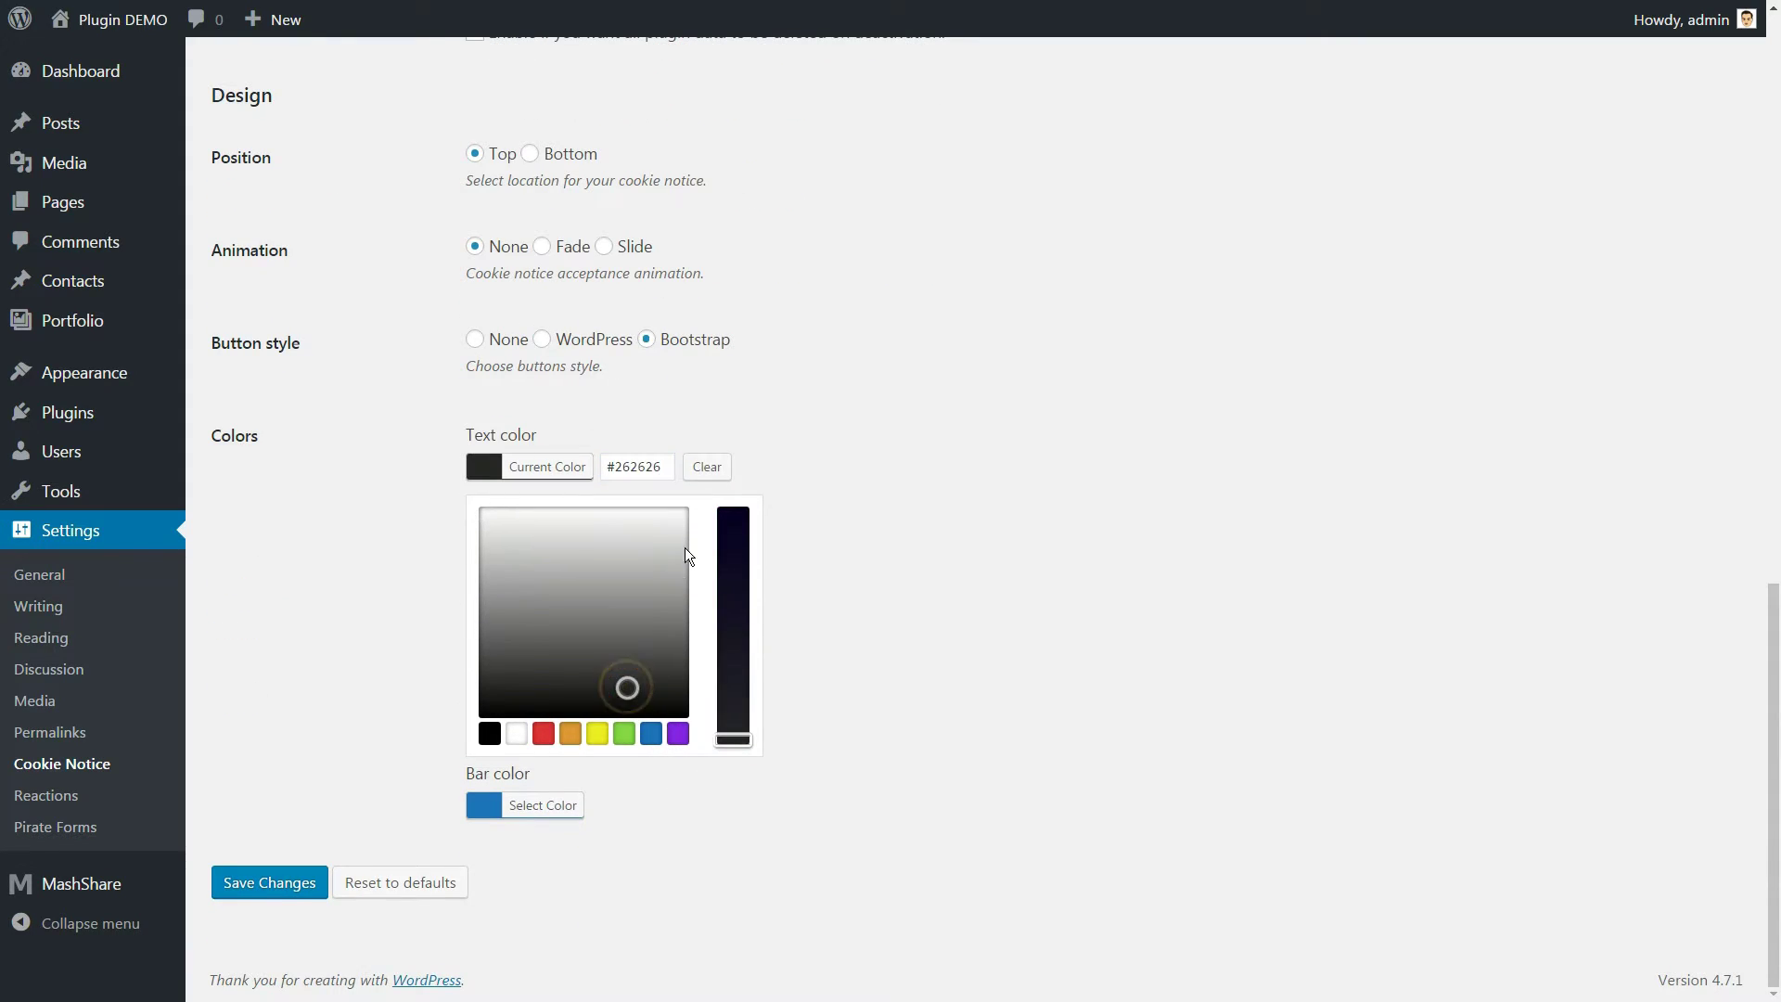
left_click(903, 458)
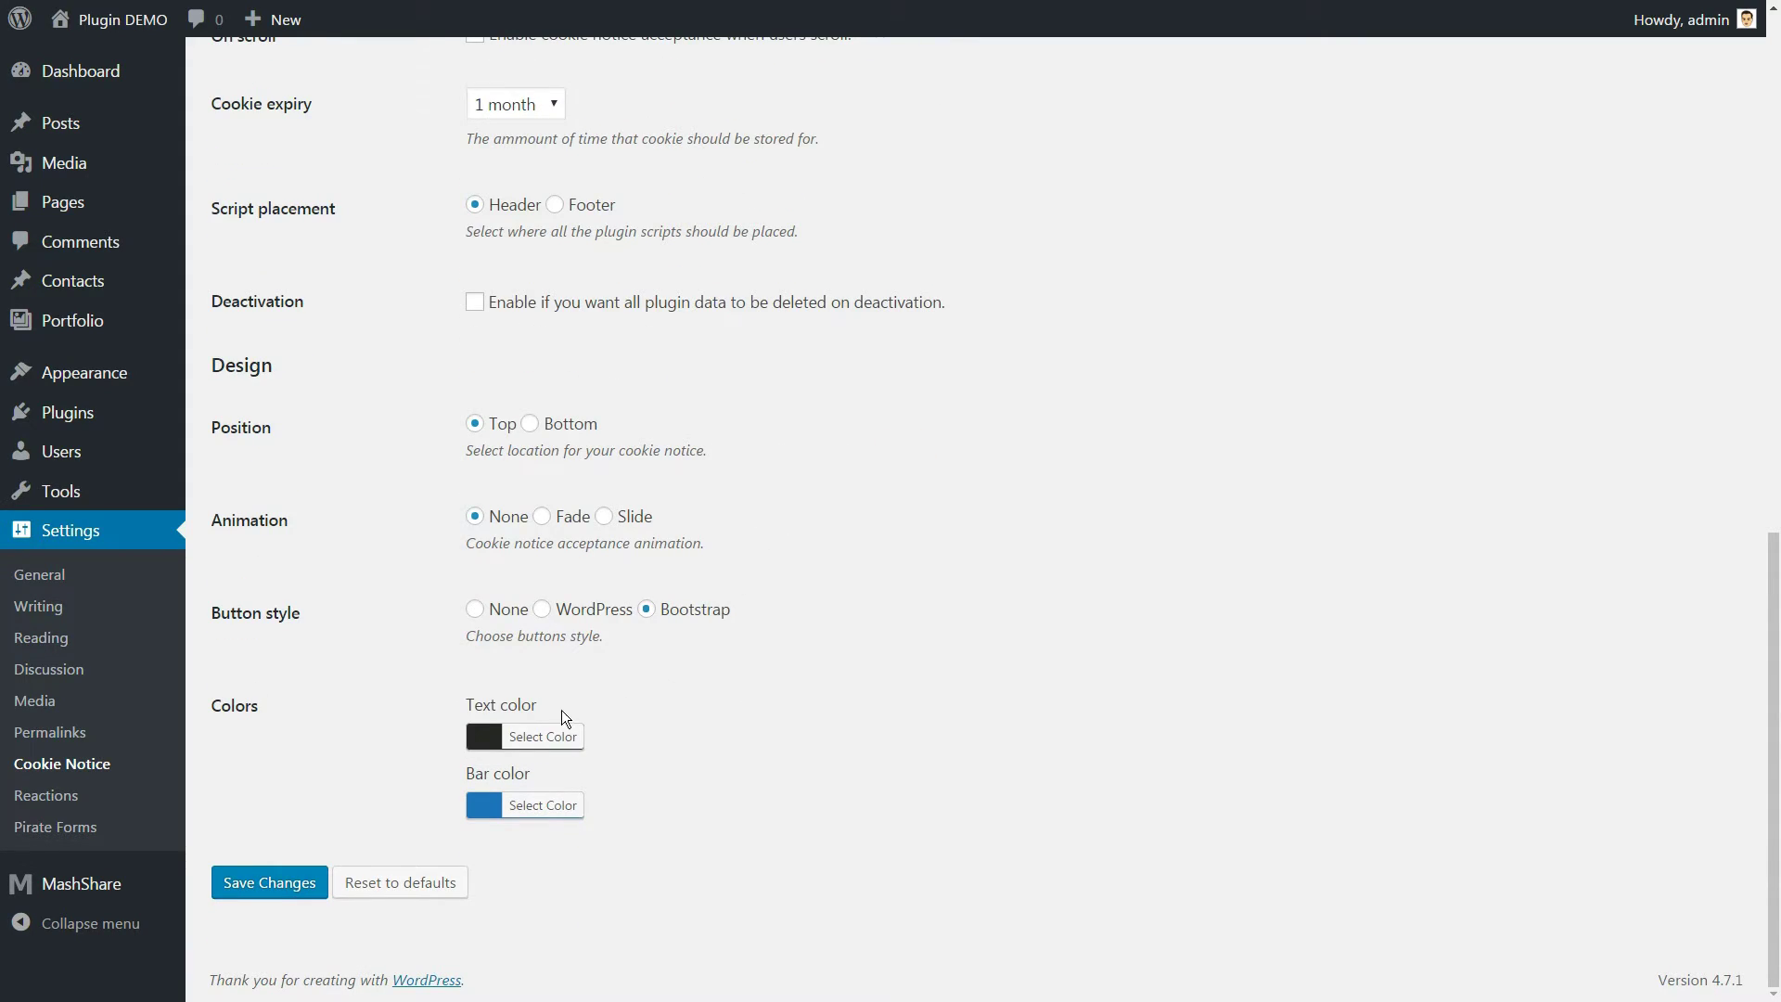
left_click(538, 805)
scroll(892, 694, "down", 3)
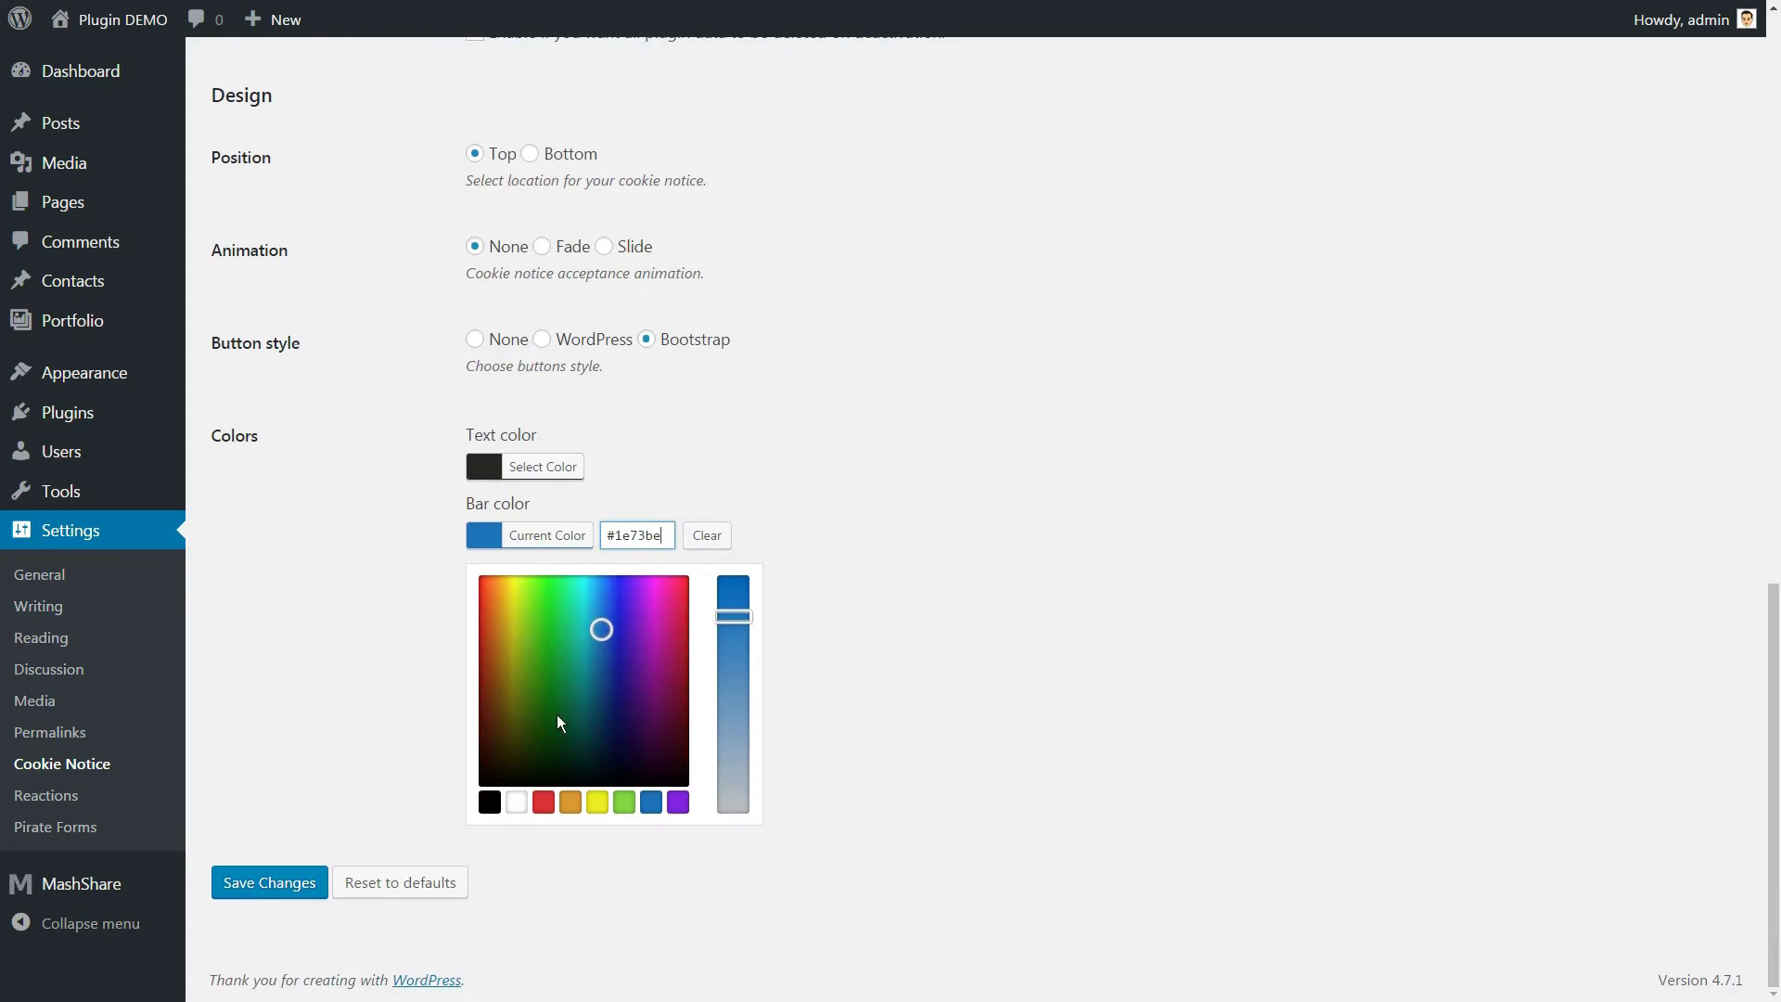
left_click(480, 581)
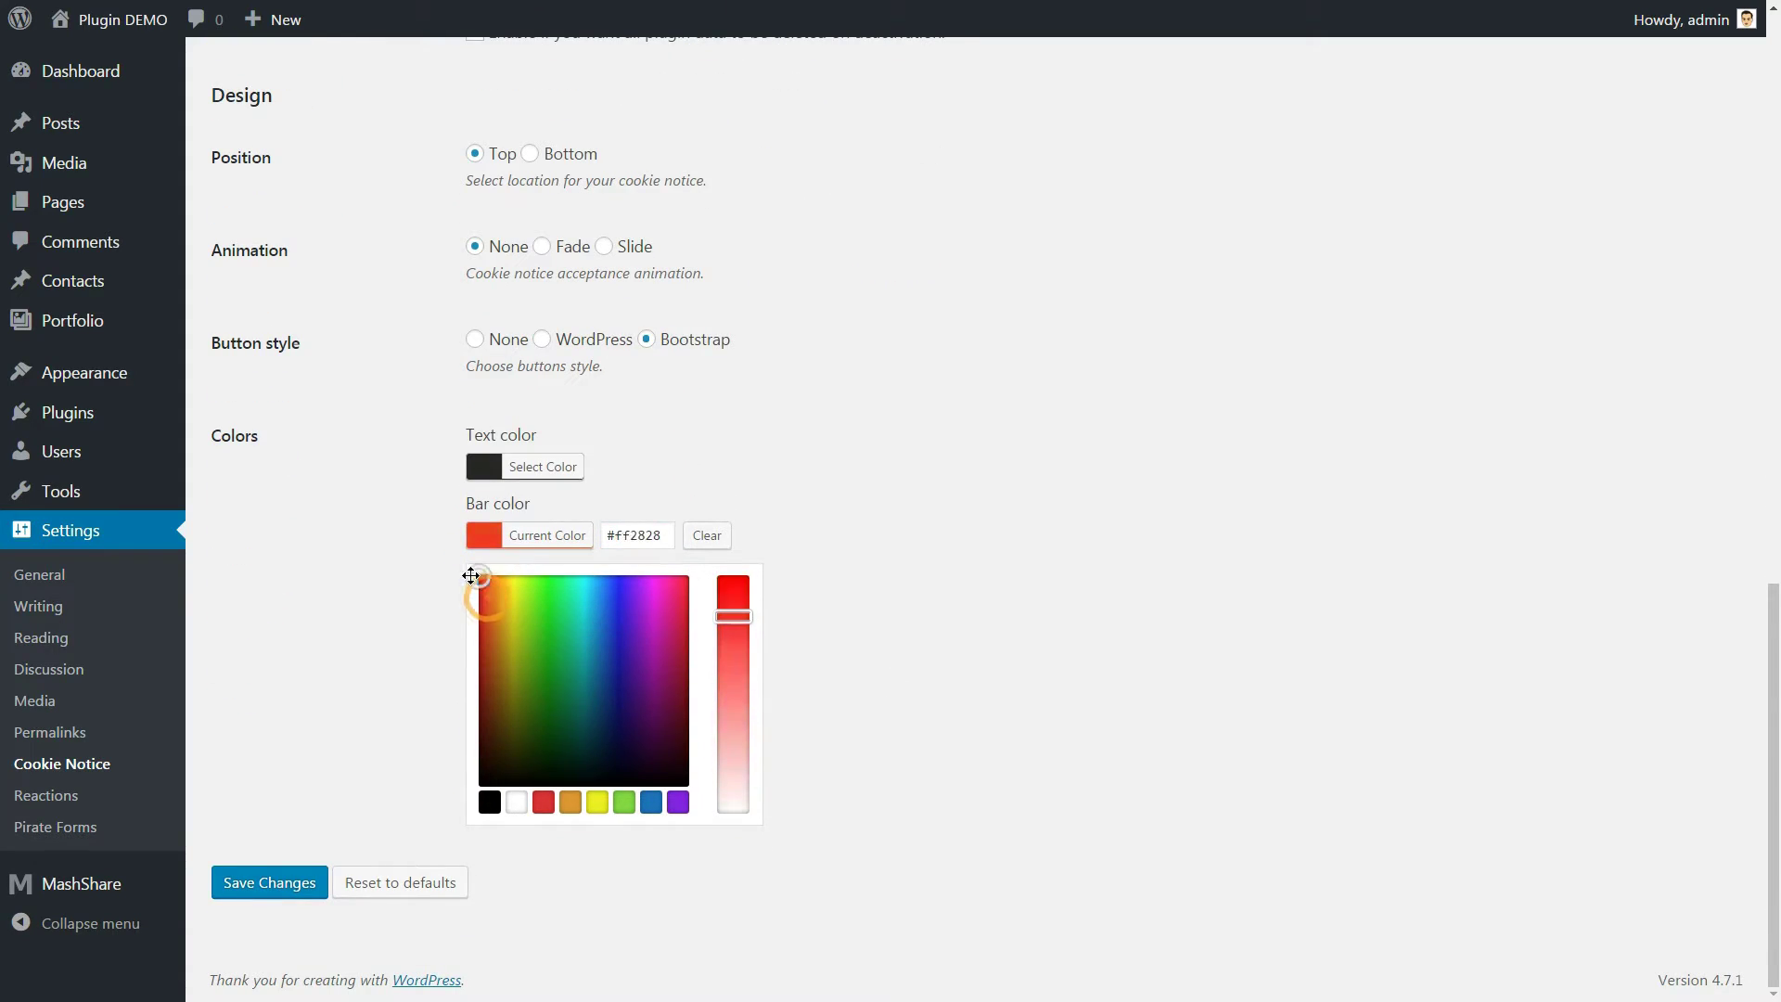
left_click(820, 633)
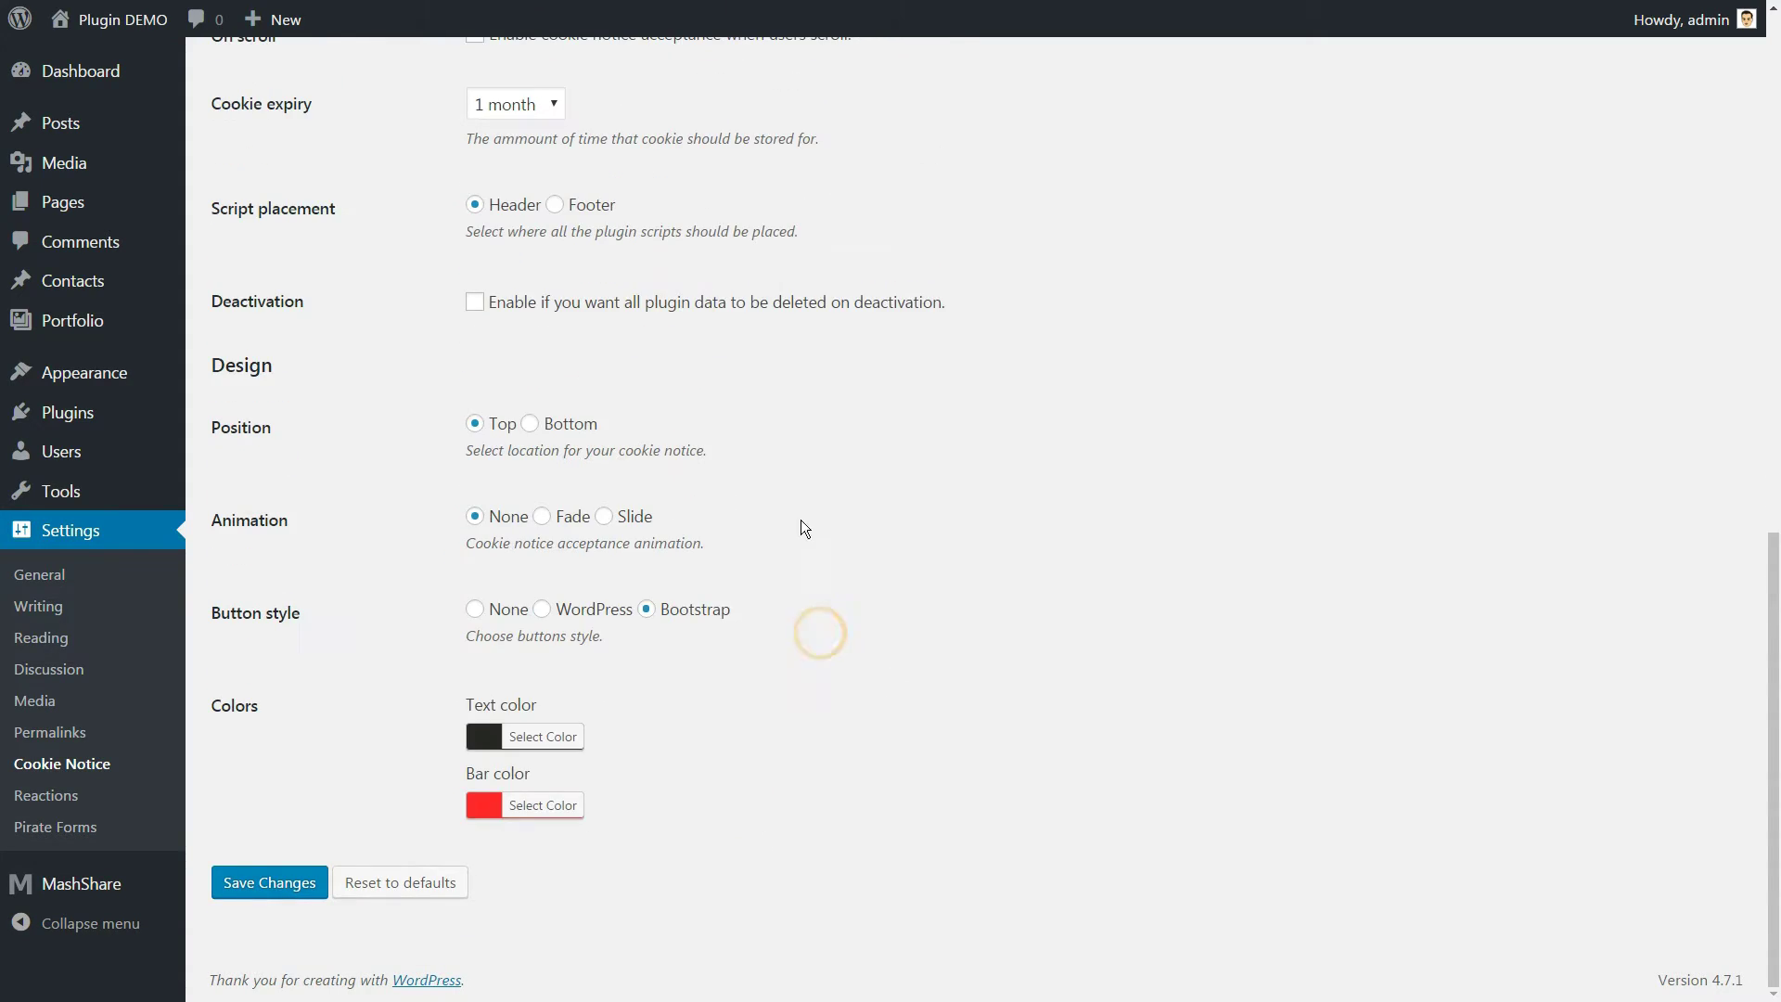
left_click(274, 881)
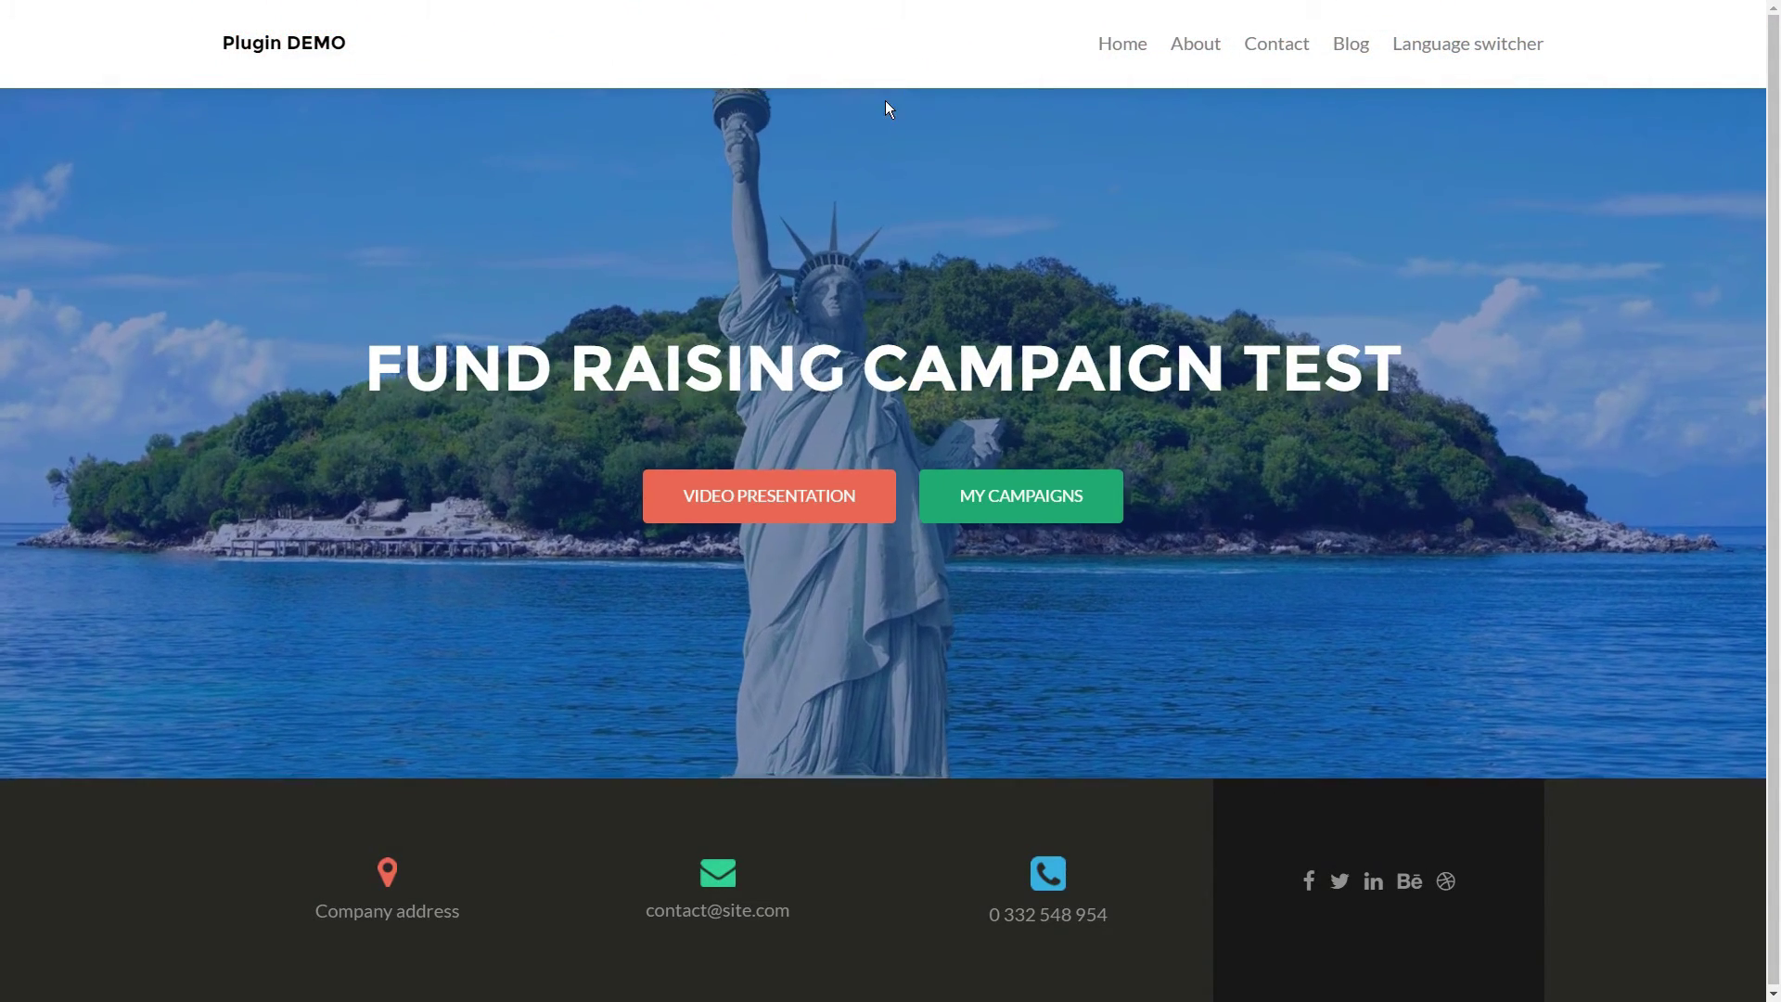
Open the Plugin DEMO site's homepage from the admin bar
left_click(1634, 60)
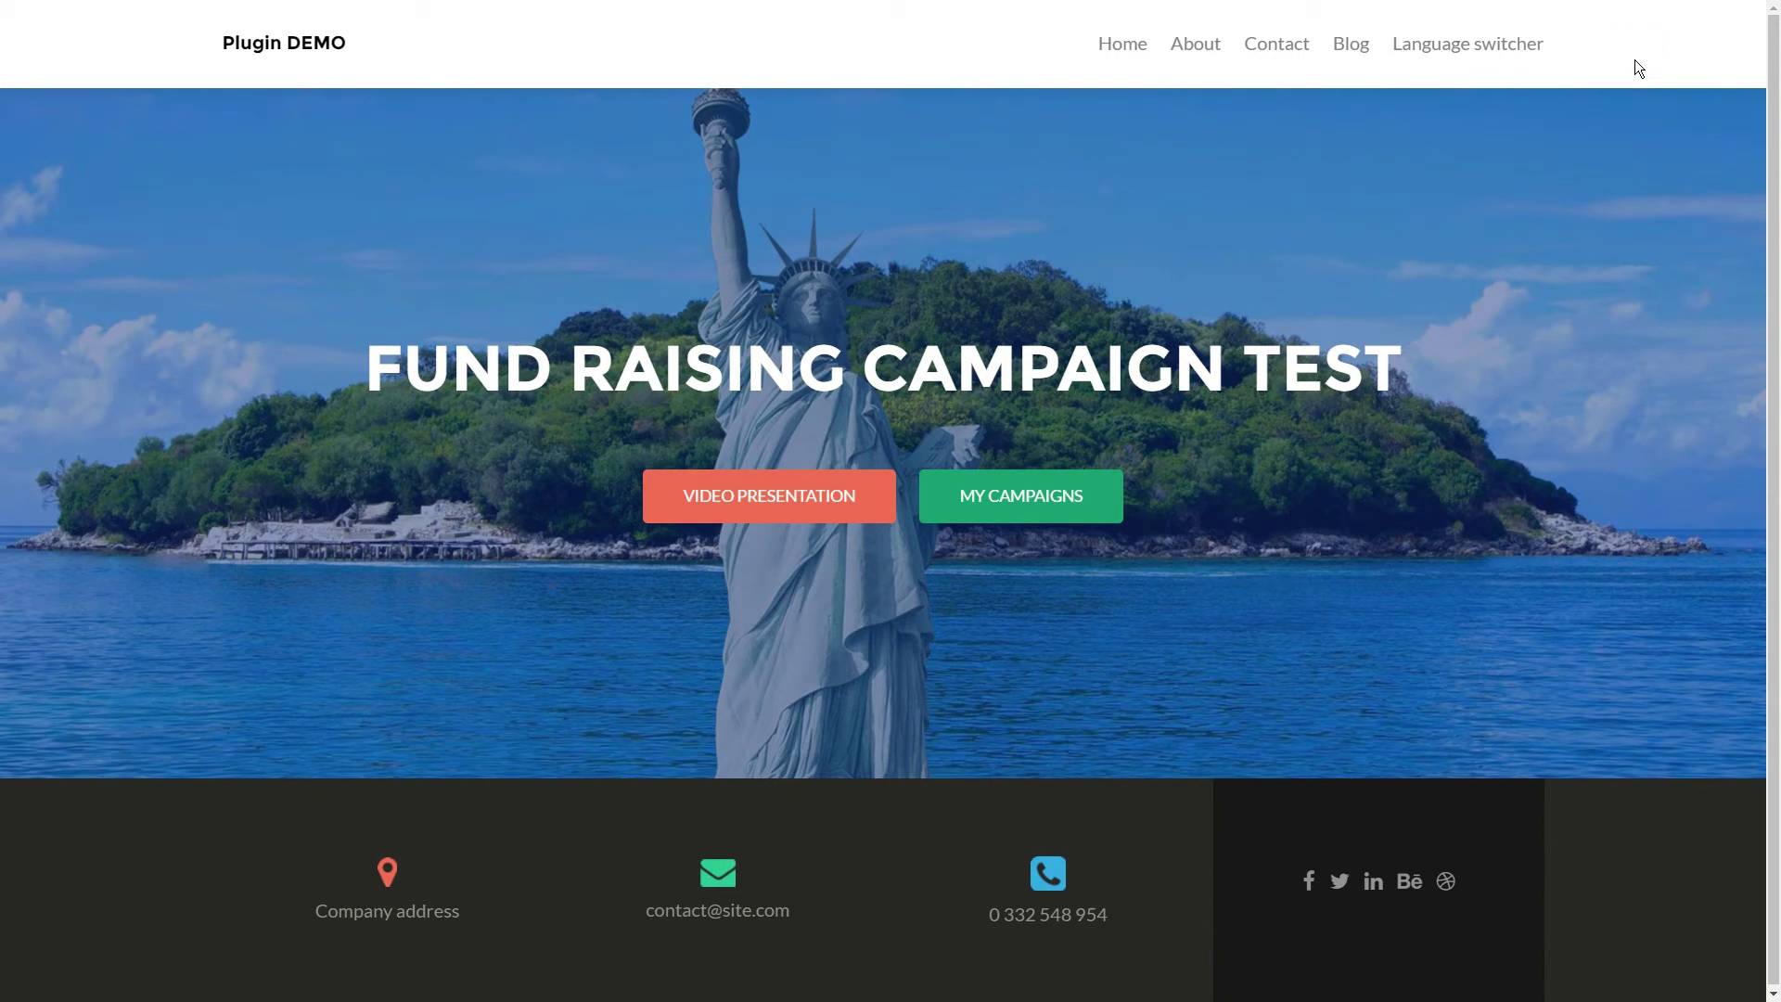
Open a new Chrome incognito window
key("ctrl+shift+n")
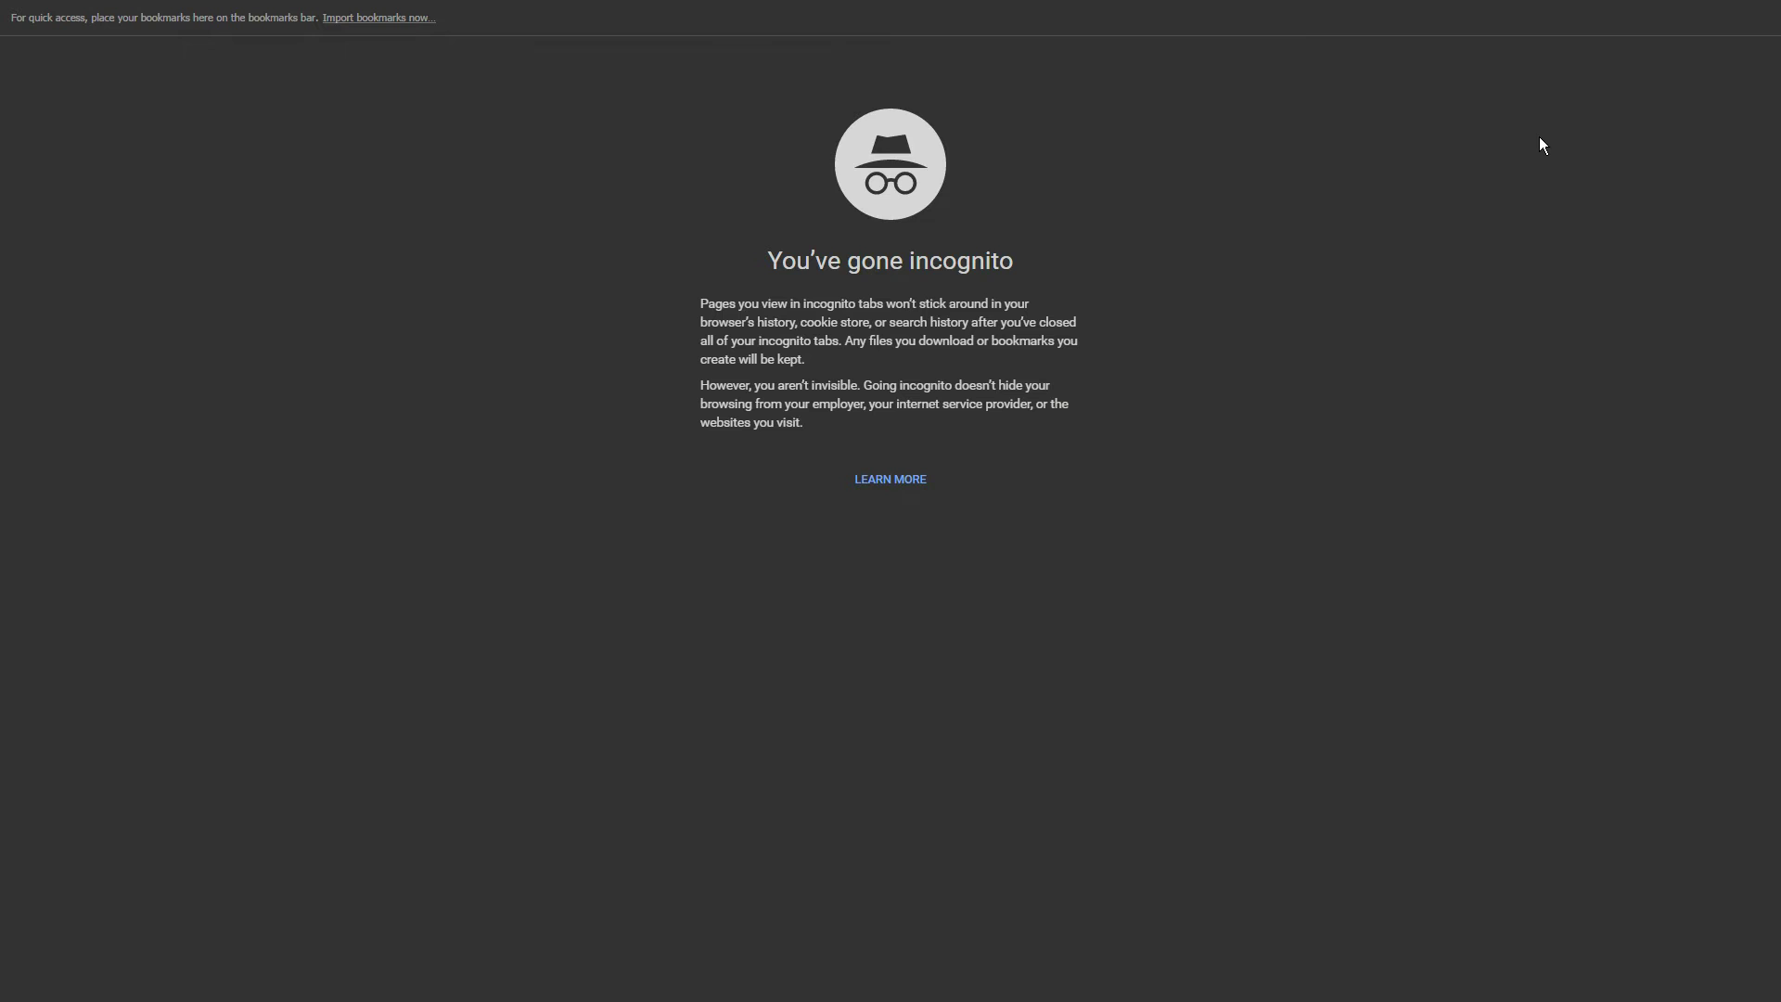